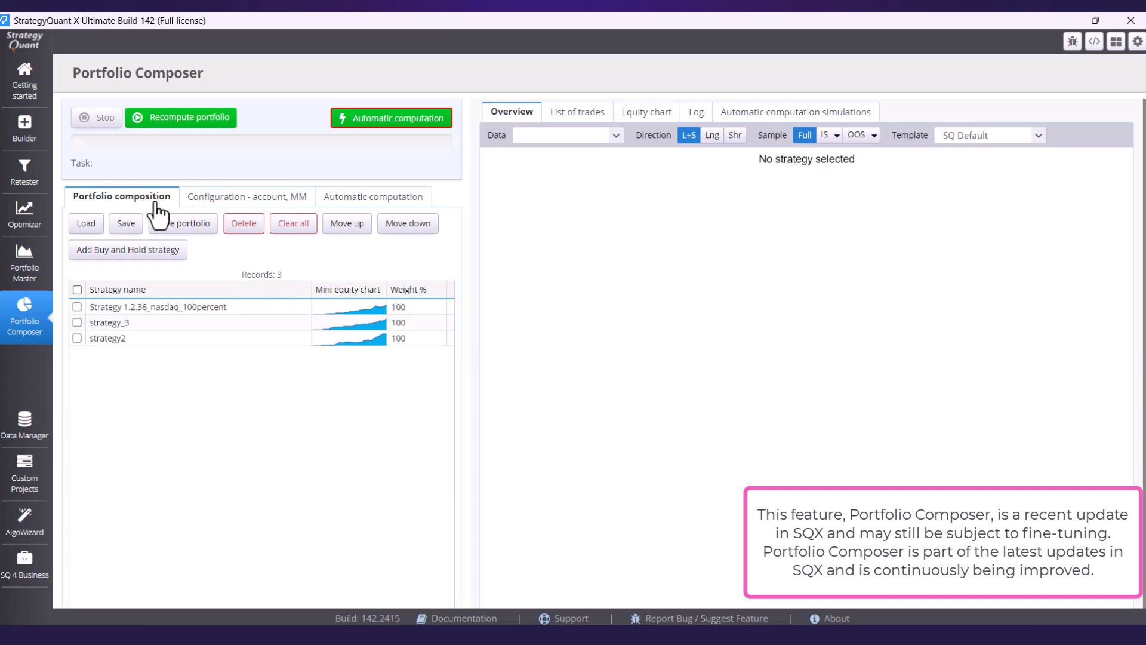
Review the account and money management configuration, and recompute the portfolio with all three strategies.
left_click(231, 203)
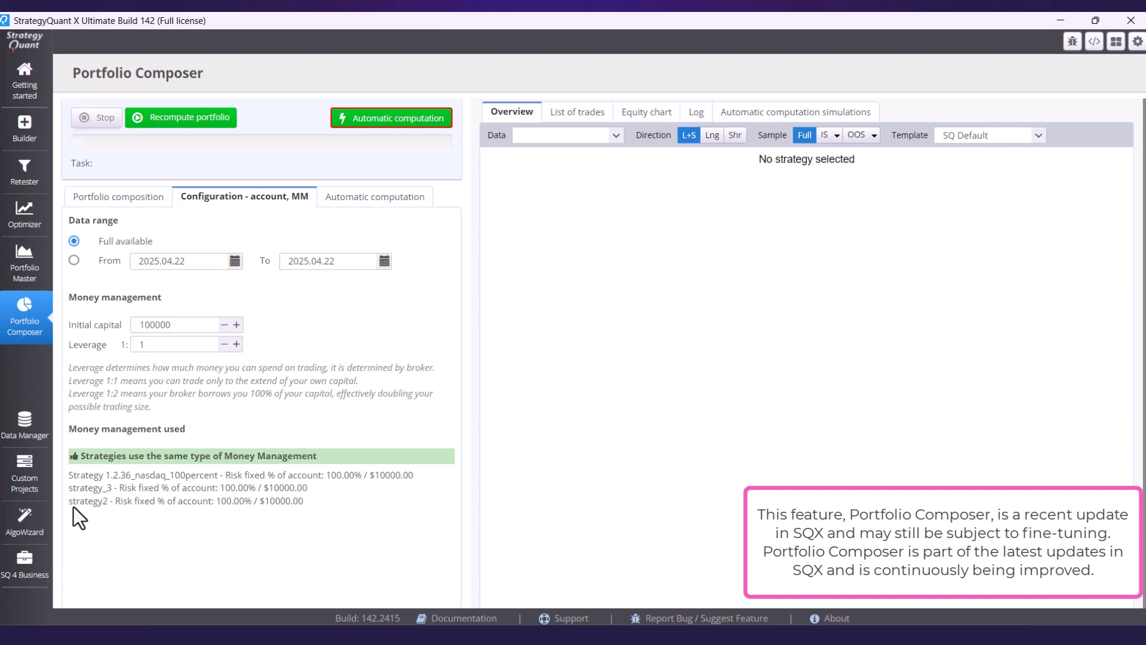
left_click(119, 199)
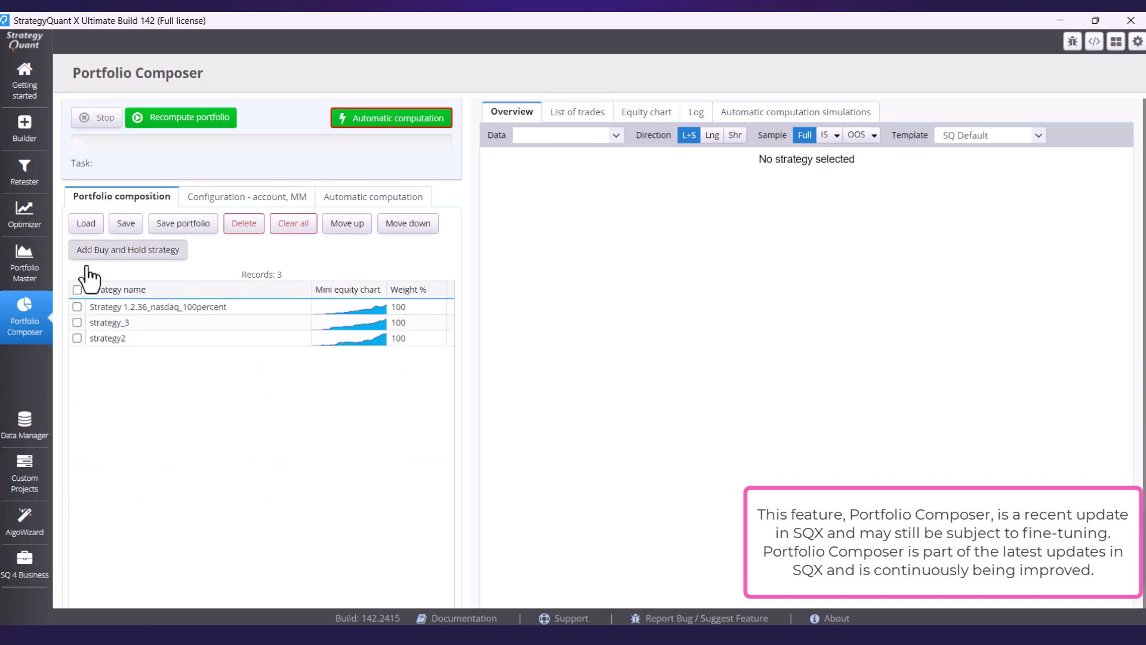
left_click(185, 125)
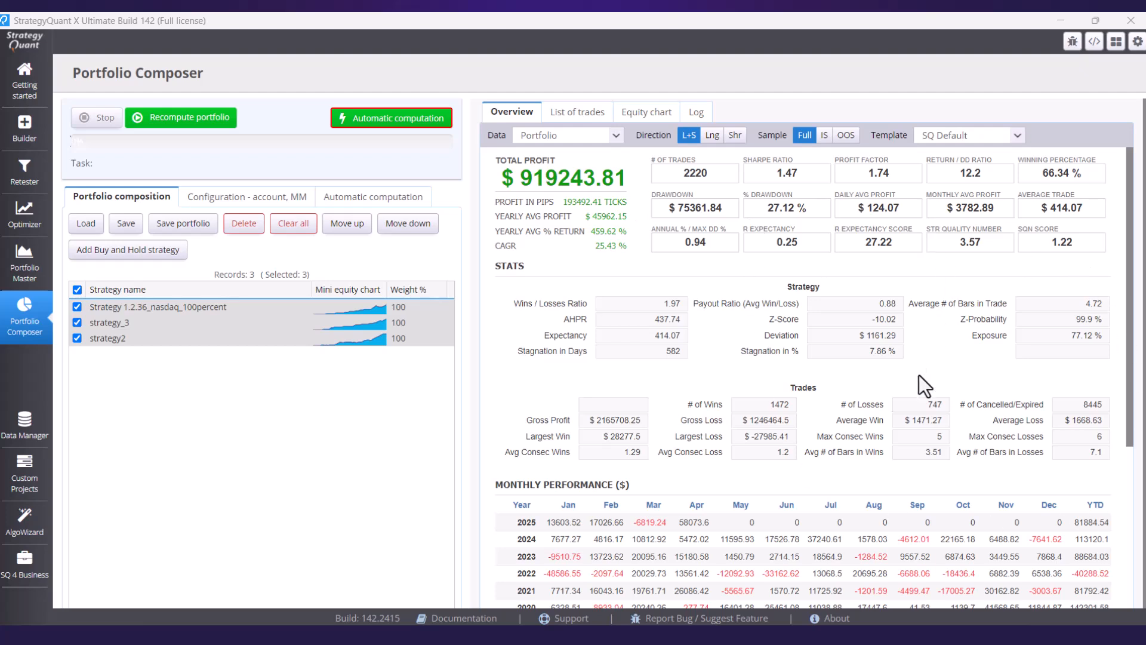
Display the portfolio's equity chart over time and compare it with the SPY (S&P 500) benchmark, with normalization off.
left_click(640, 119)
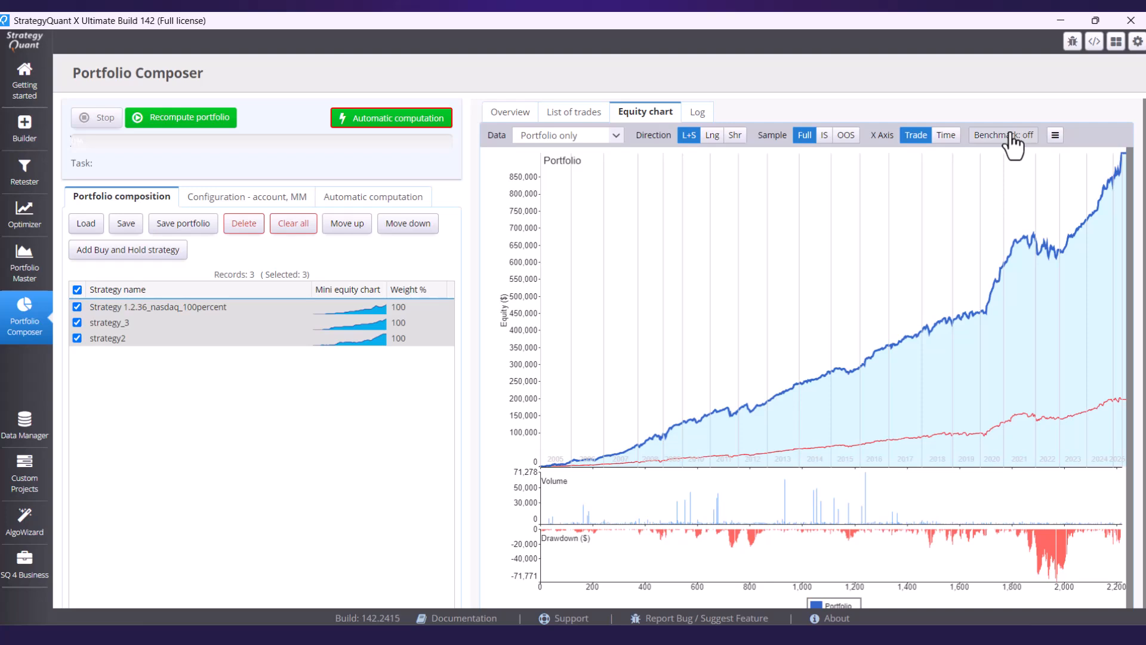
left_click(948, 137)
mouse_move(997, 138)
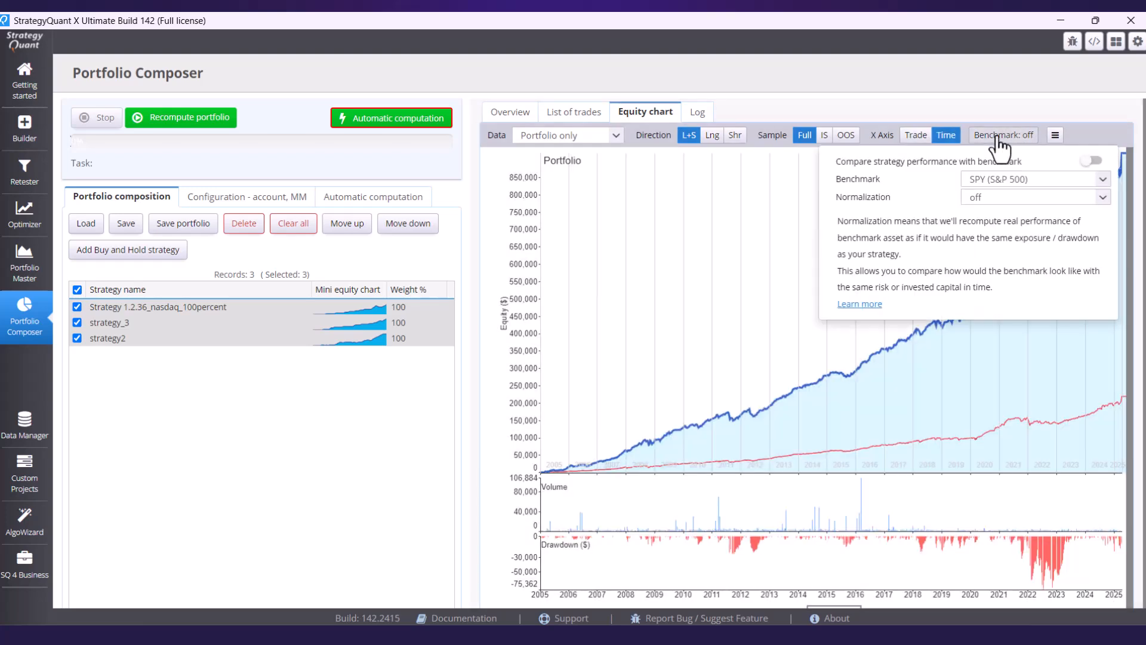
left_click(1009, 198)
left_click(1006, 214)
left_click(1090, 161)
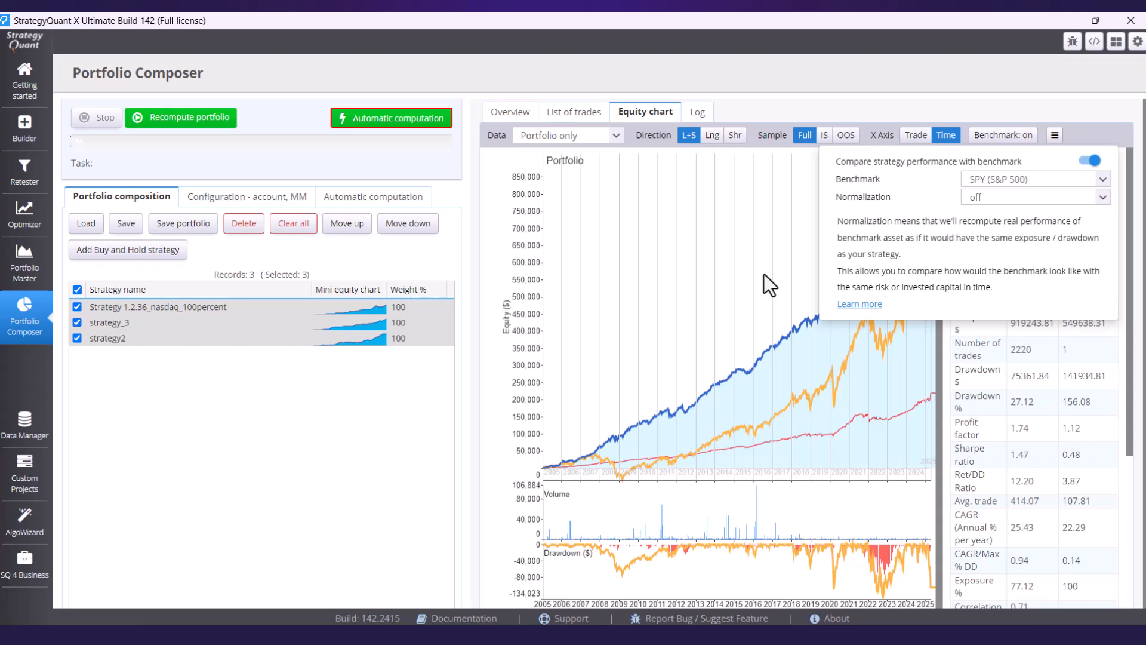
left_click(764, 274)
left_click_drag(764, 274, 927, 521)
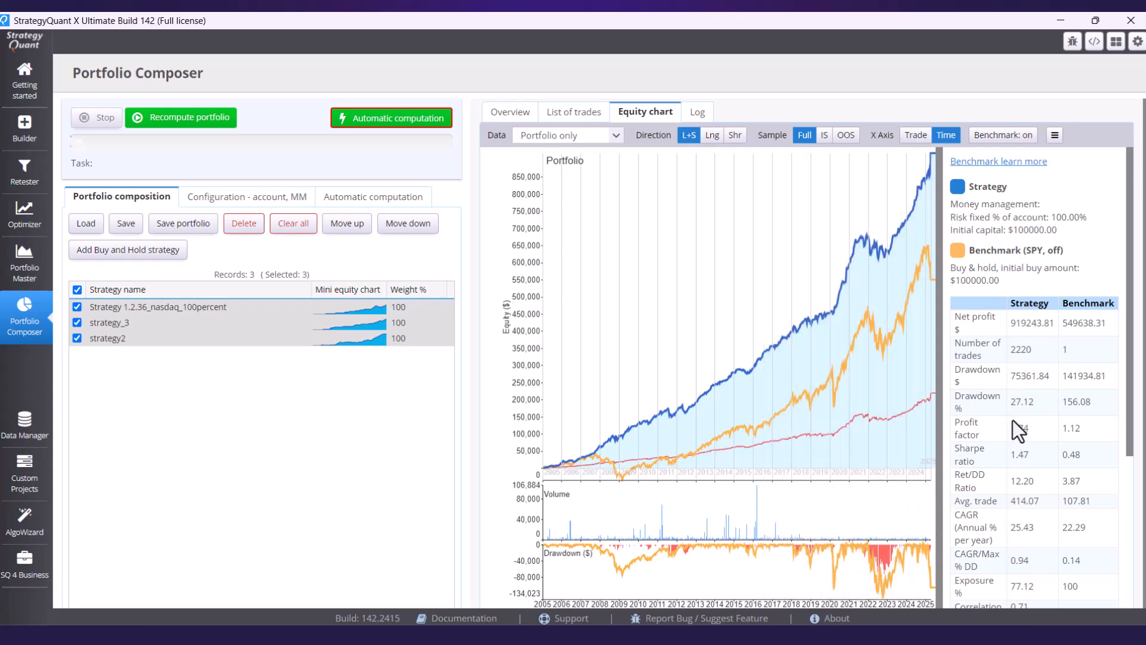
left_click_drag(1131, 325, 1131, 341)
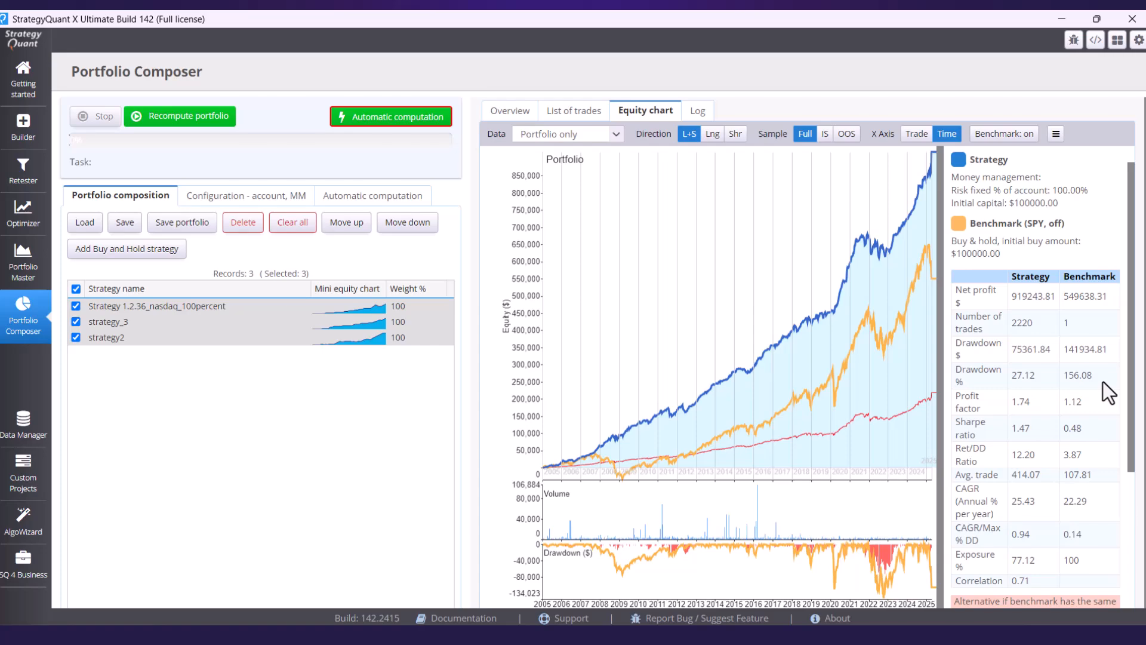
Examine the portfolio's exposure in the overview statistics.
left_click(511, 111)
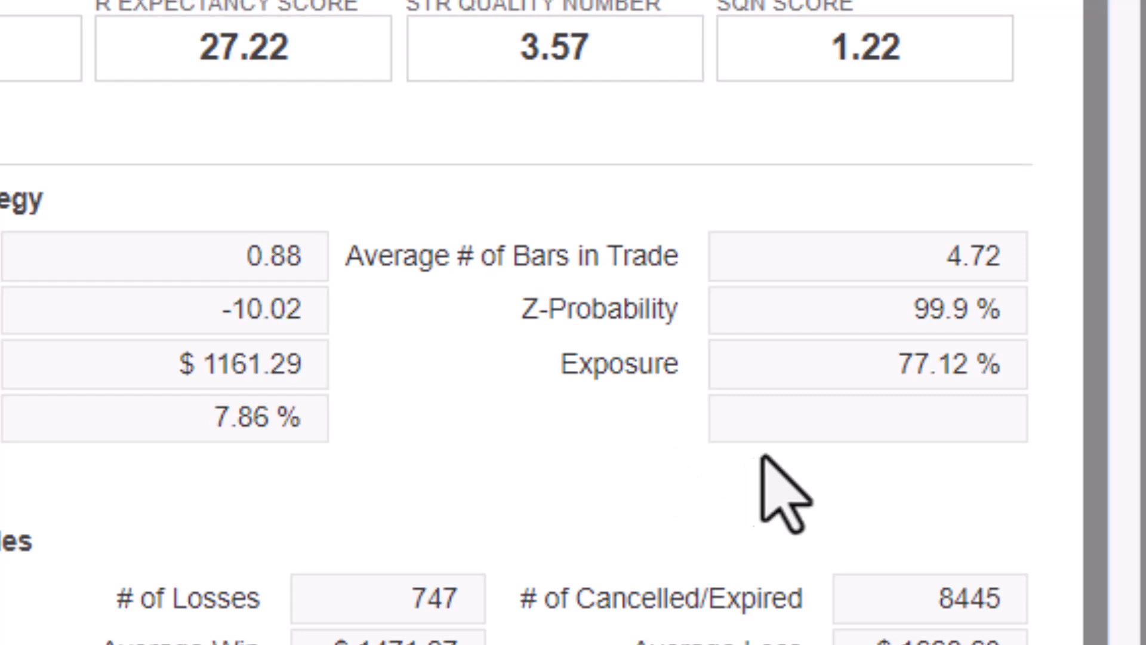
left_click_drag(852, 363, 1009, 382)
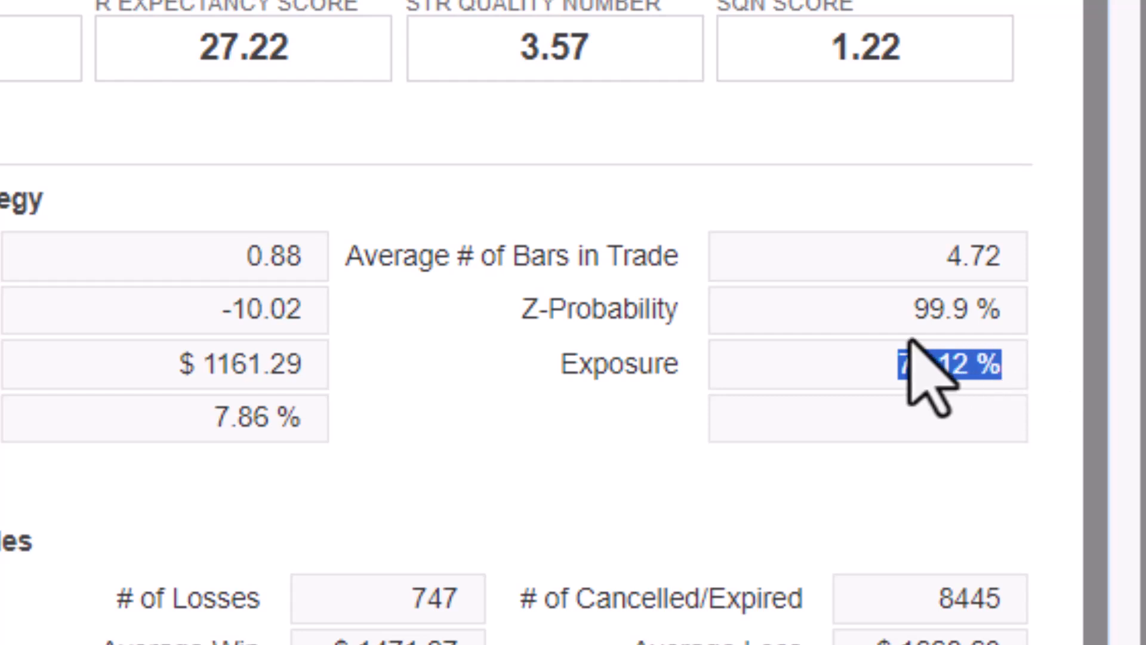
left_click(1019, 363)
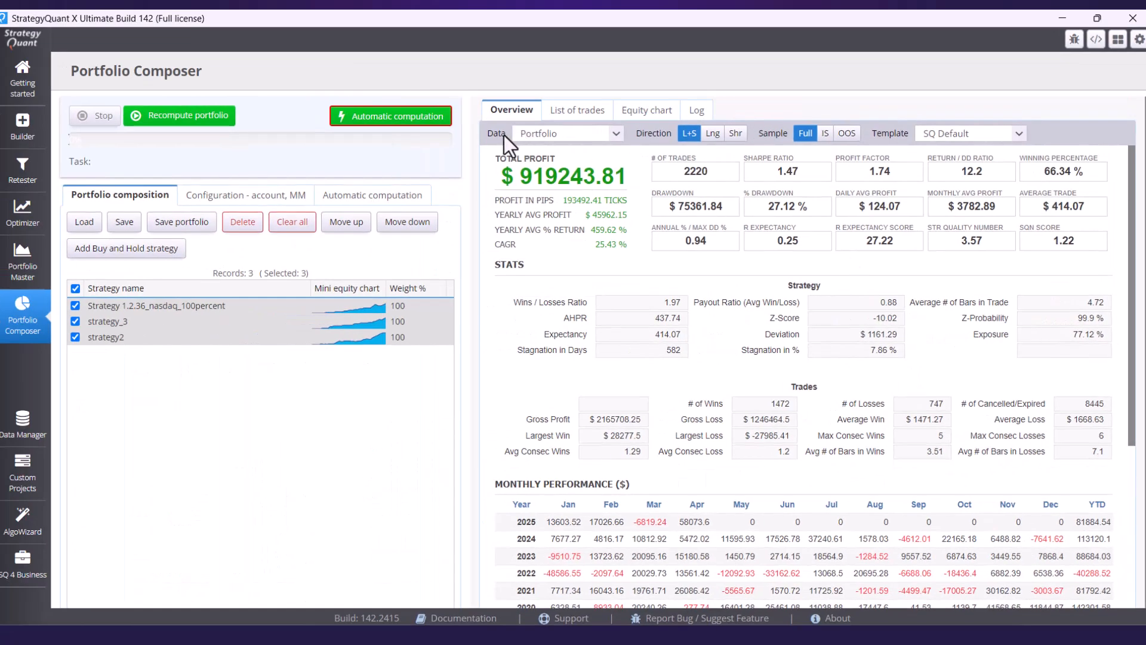
Review the overview statistics of Strategy 1.2.36_nasdaq_100percent, strategy_3 and strategy2, and return to the whole portfolio's data.
left_click(619, 137)
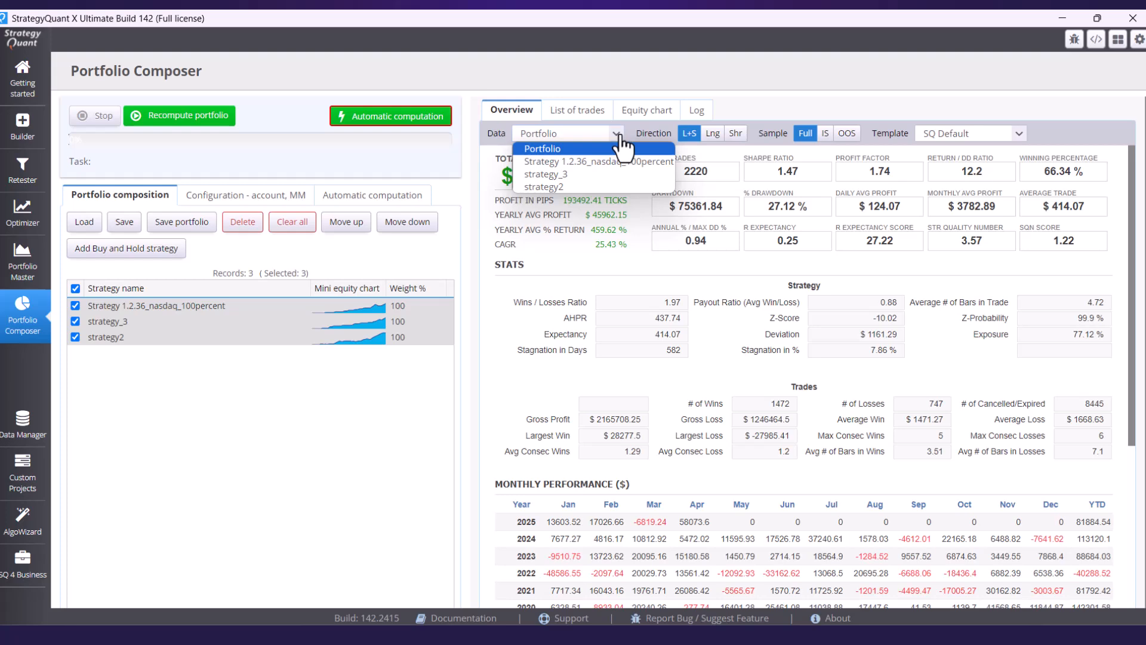
left_click(613, 160)
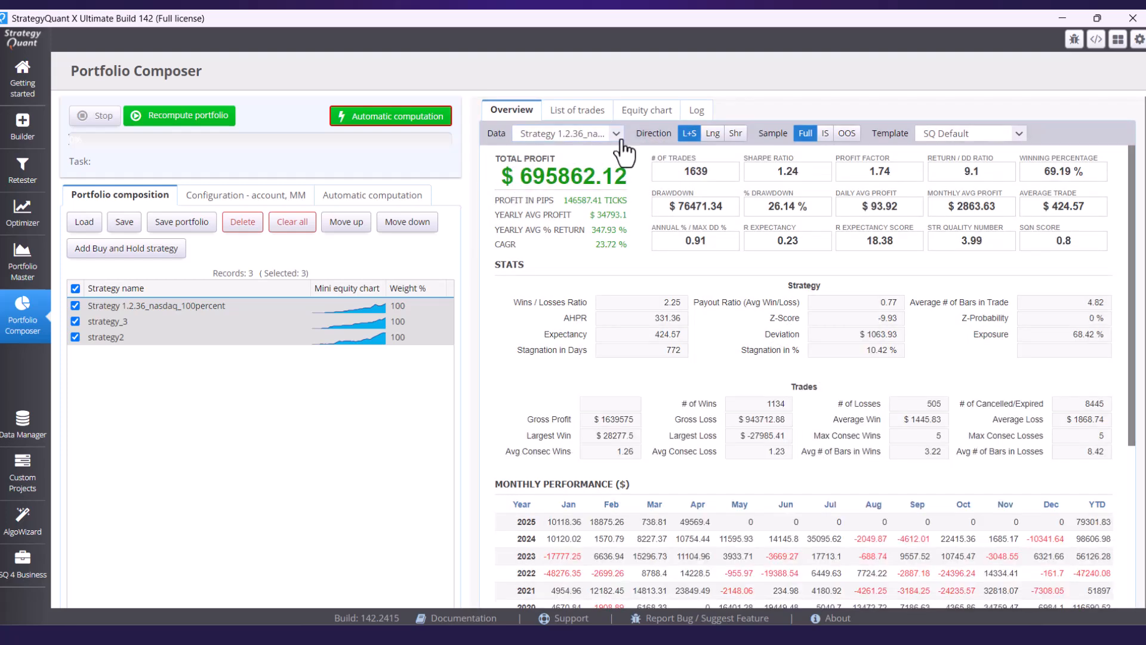
left_click(618, 136)
left_click(608, 174)
left_click(617, 138)
left_click(605, 181)
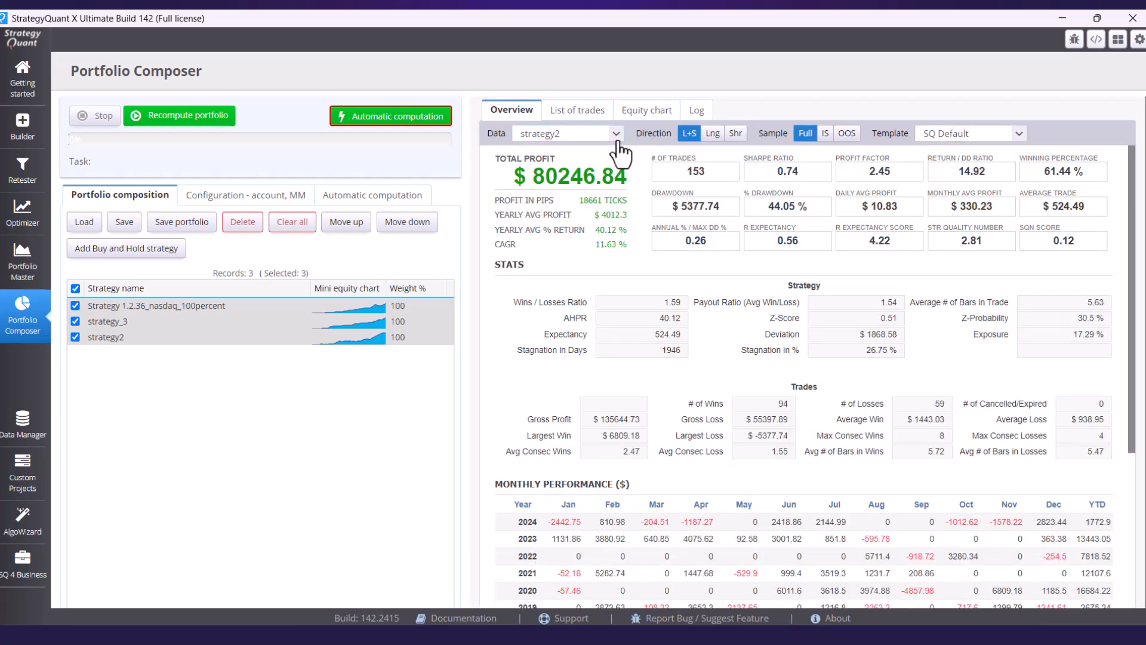
left_click(617, 142)
left_click(611, 145)
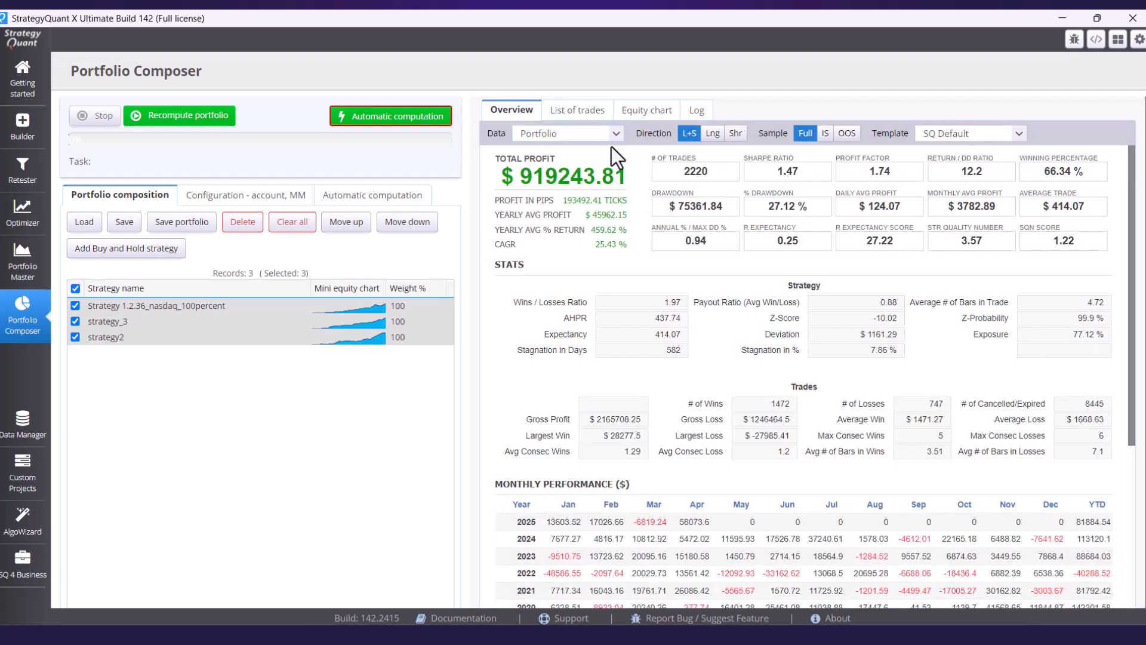
View the equity chart with its data restricted to Portfolio only.
left_click(637, 115)
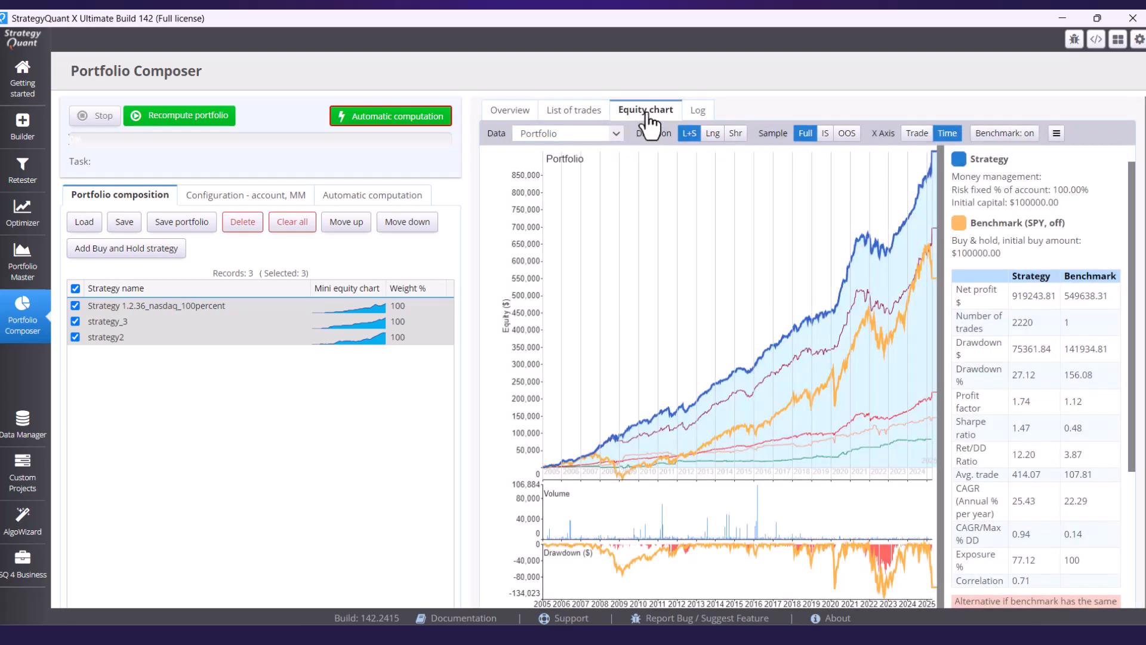
left_click(616, 139)
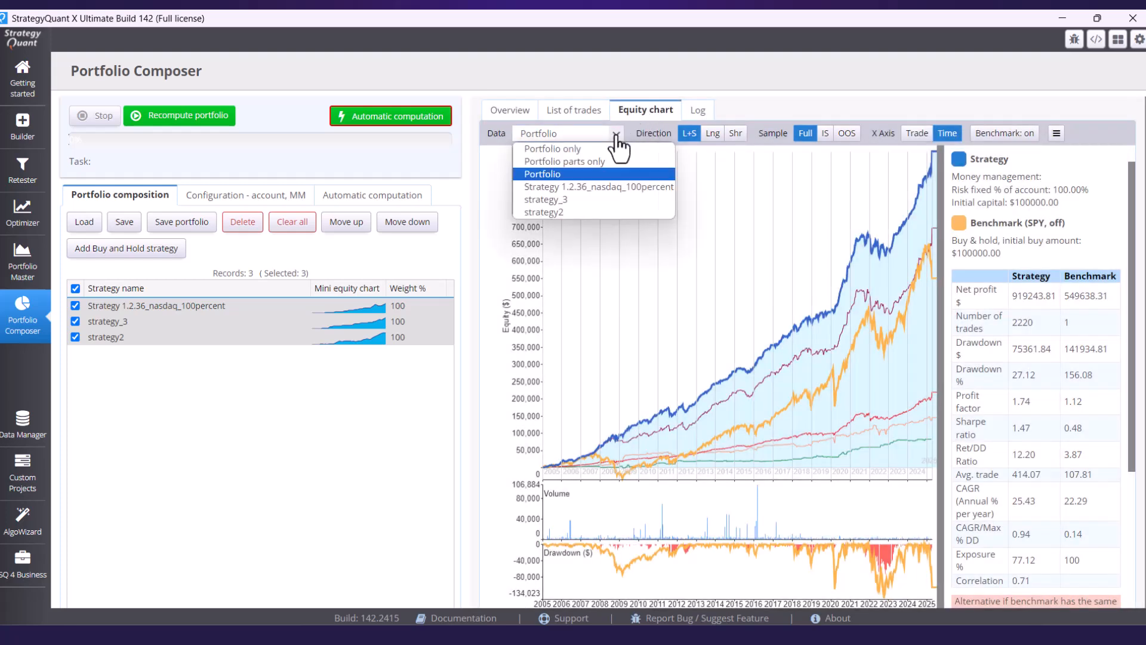
left_click(612, 147)
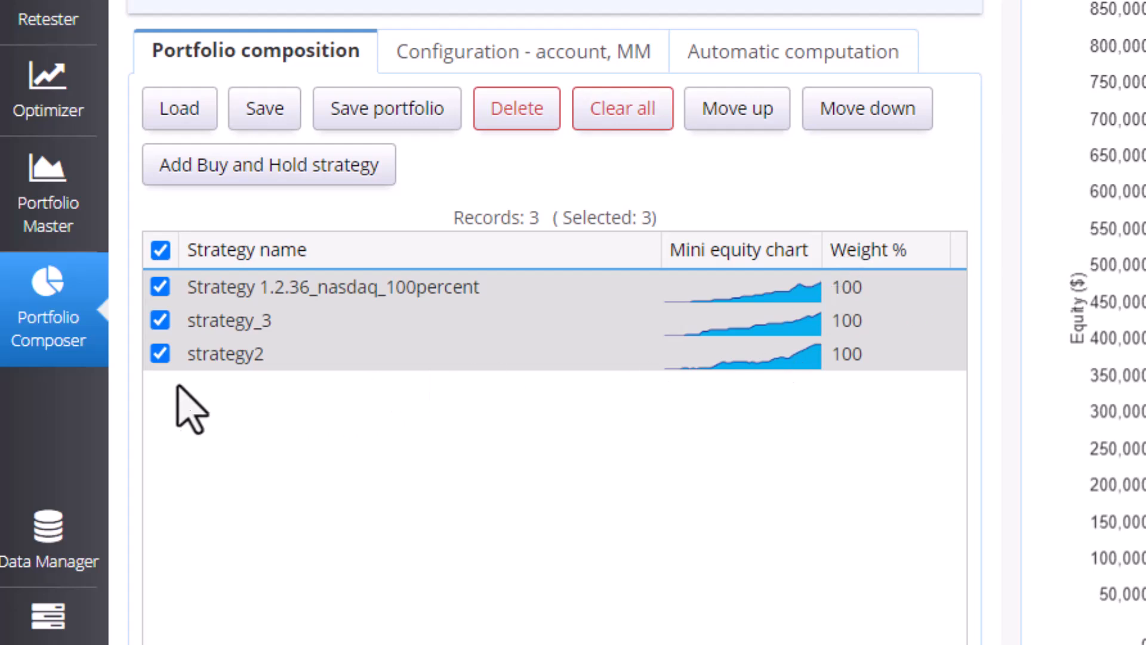
Recompute the portfolio without strategy2, weighting Strategy 1.2.36_nasdaq_100percent and strategy_3 at 50% each.
left_click(160, 354)
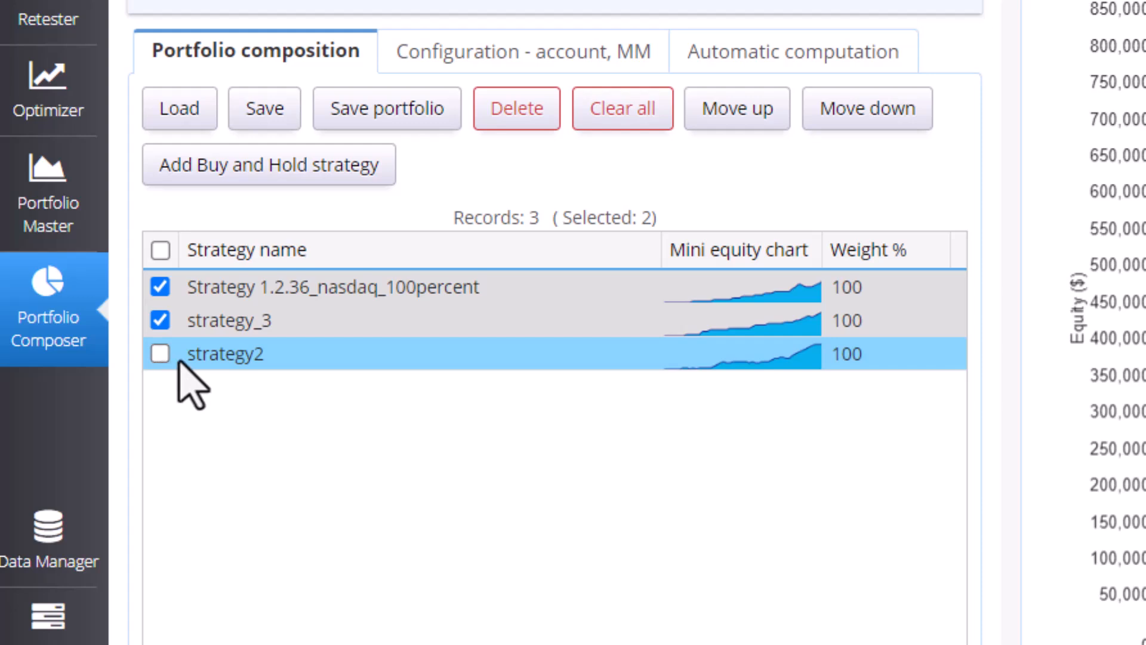
mouse_move(862, 278)
left_click(869, 287)
type("50")
left_click(876, 320)
double_click(876, 320)
type("50")
left_click(871, 422)
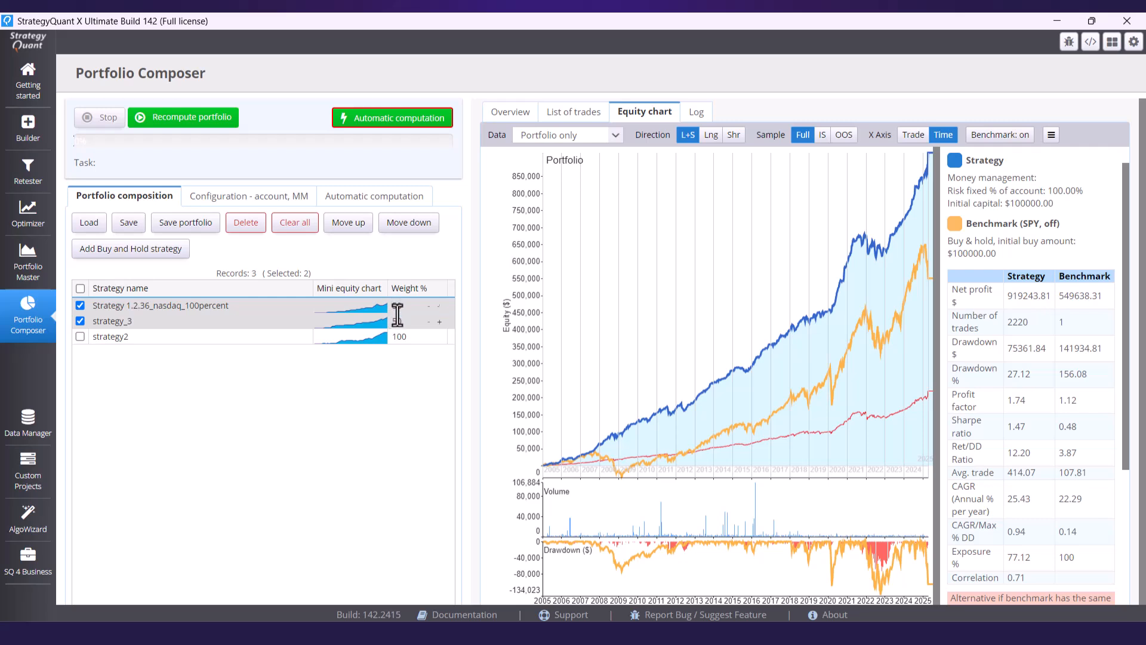
left_click(209, 125)
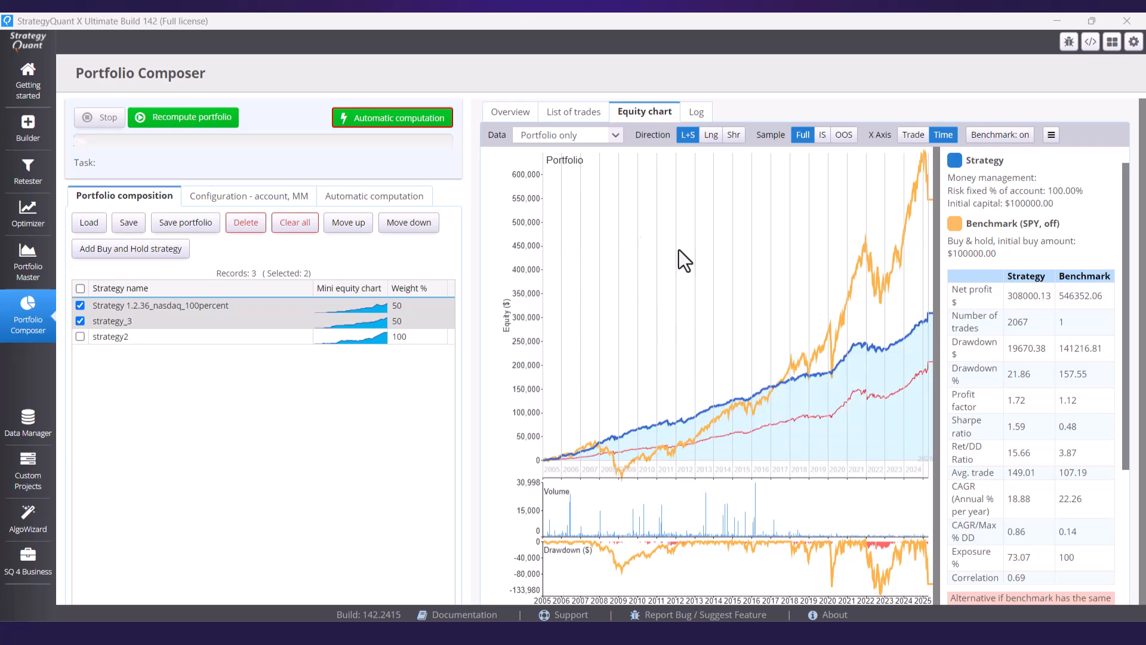
Check the exposure of strategy_3 and Strategy 1.2.36_nasdaq_100percent individually in the overview statistics.
left_click(514, 119)
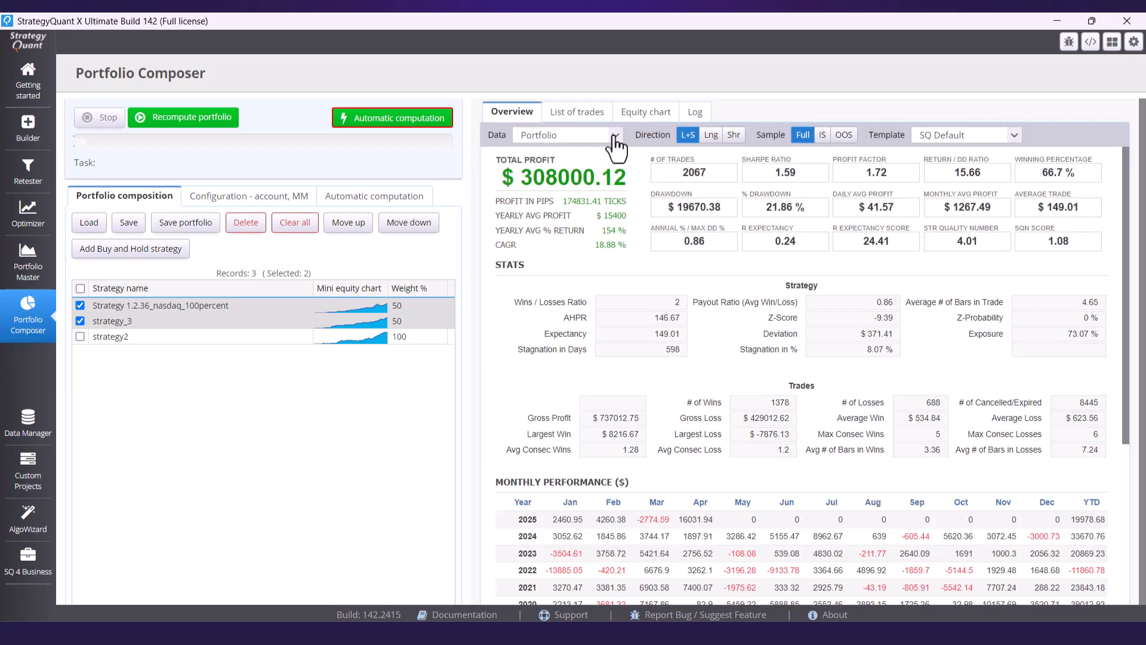
left_click(616, 136)
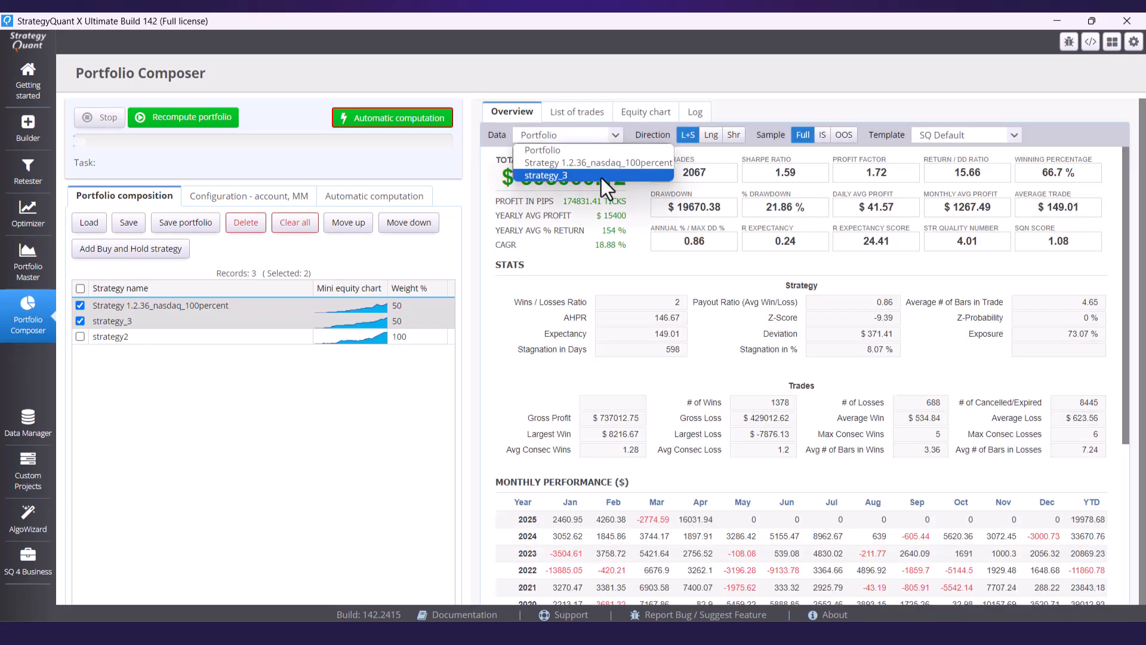
left_click(600, 177)
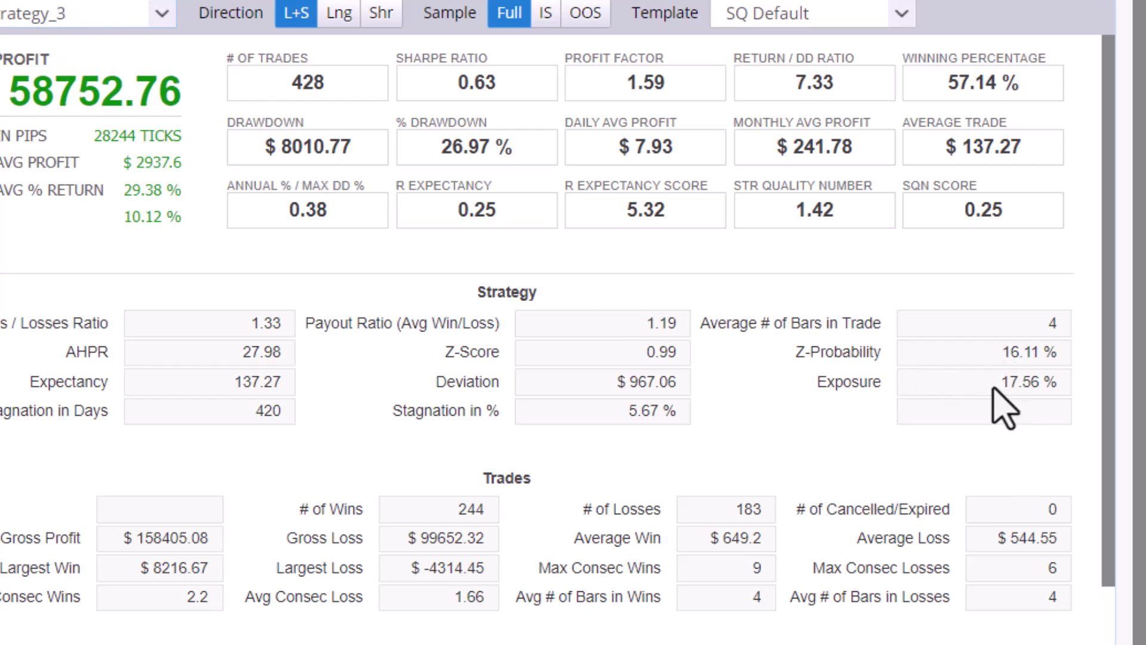
left_click_drag(998, 382, 1060, 383)
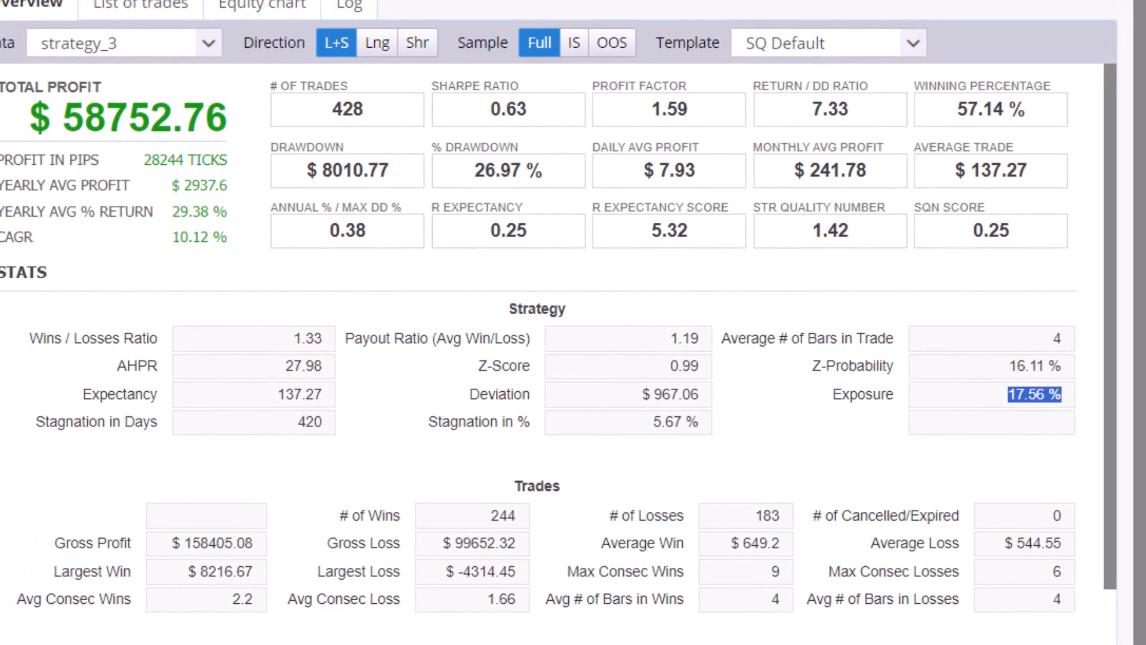
left_click(209, 45)
left_click(204, 87)
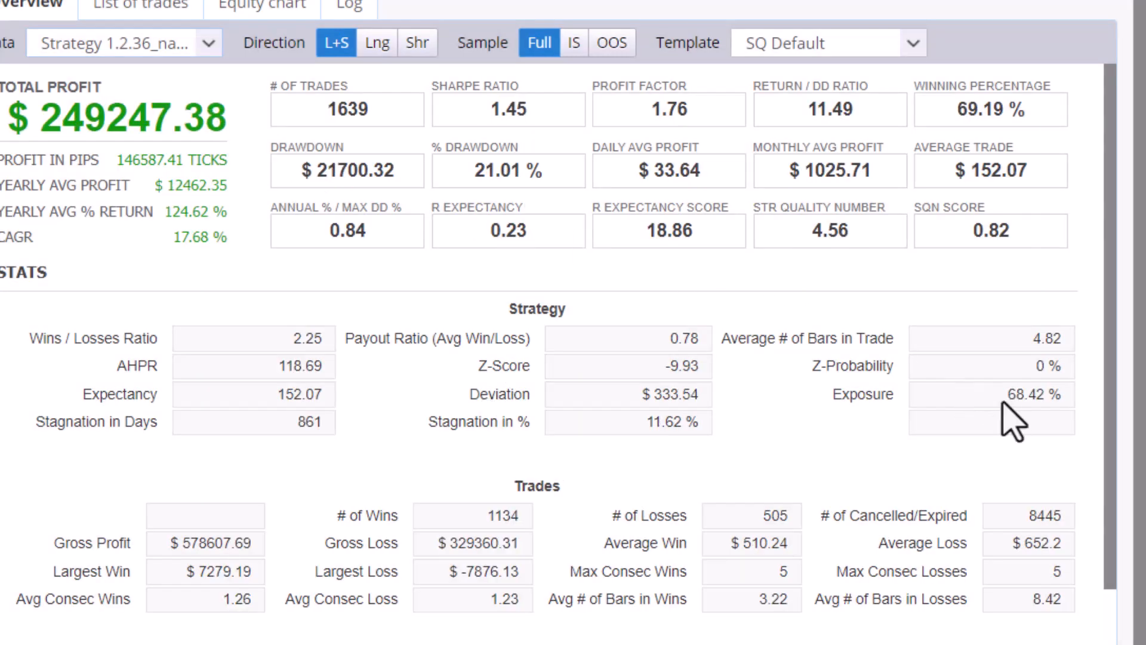
left_click_drag(1004, 395, 1069, 418)
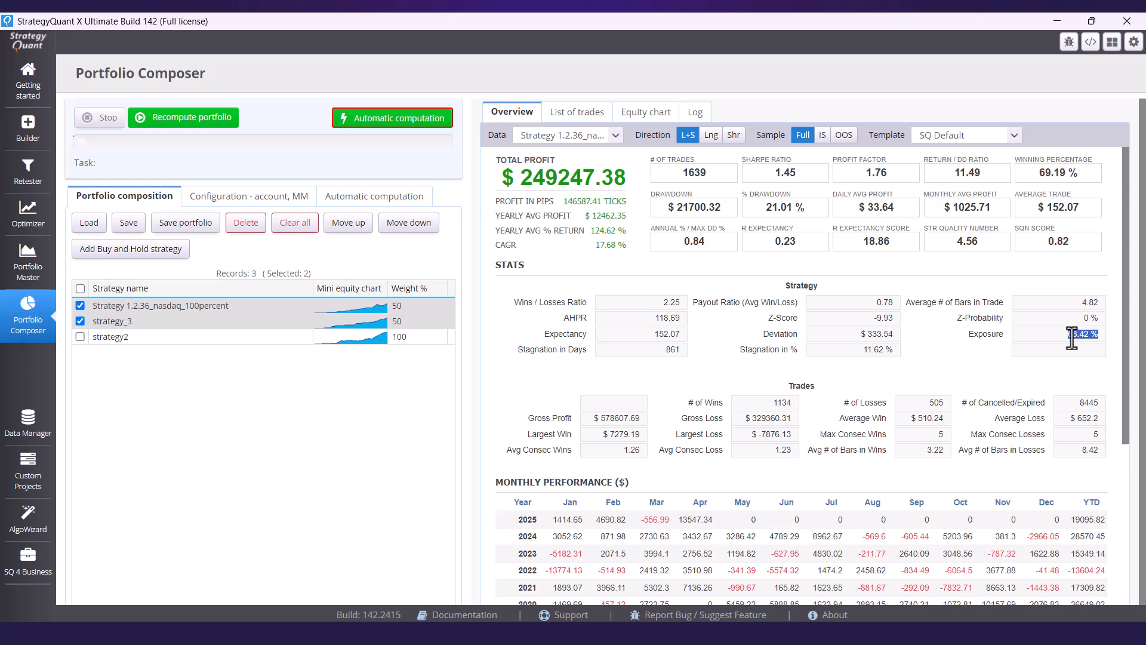
Set the weights of Strategy 1.2.36_nasdaq_100percent and strategy_3 to 100% and recompute the portfolio.
left_click(401, 301)
type("100")
left_click(406, 321)
type("100")
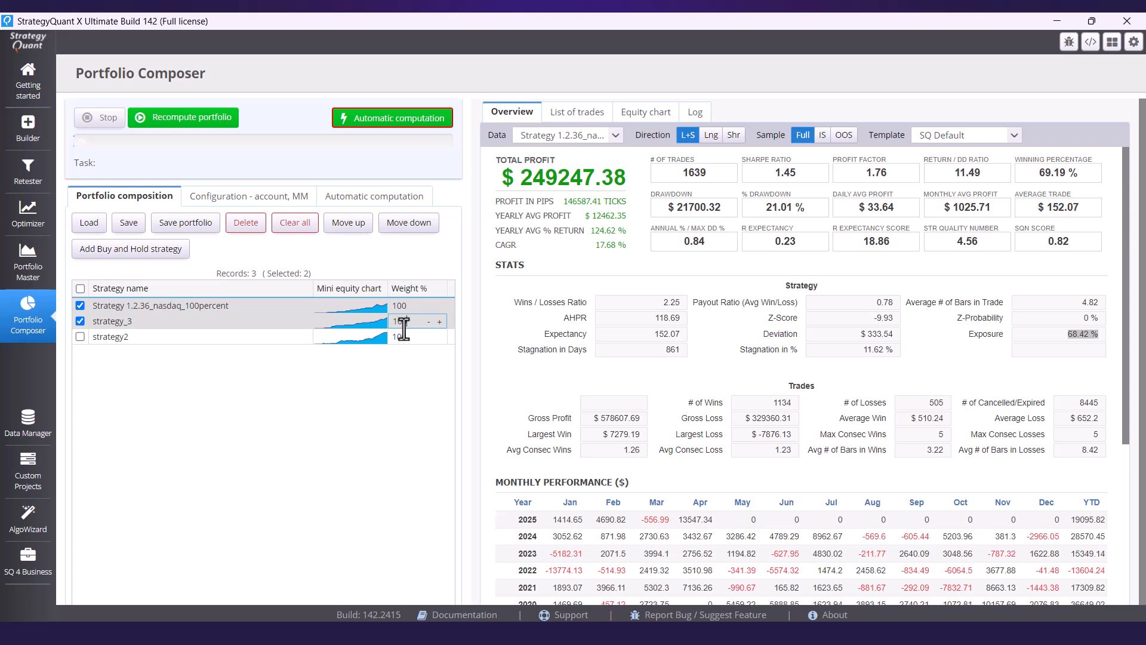
left_click(371, 395)
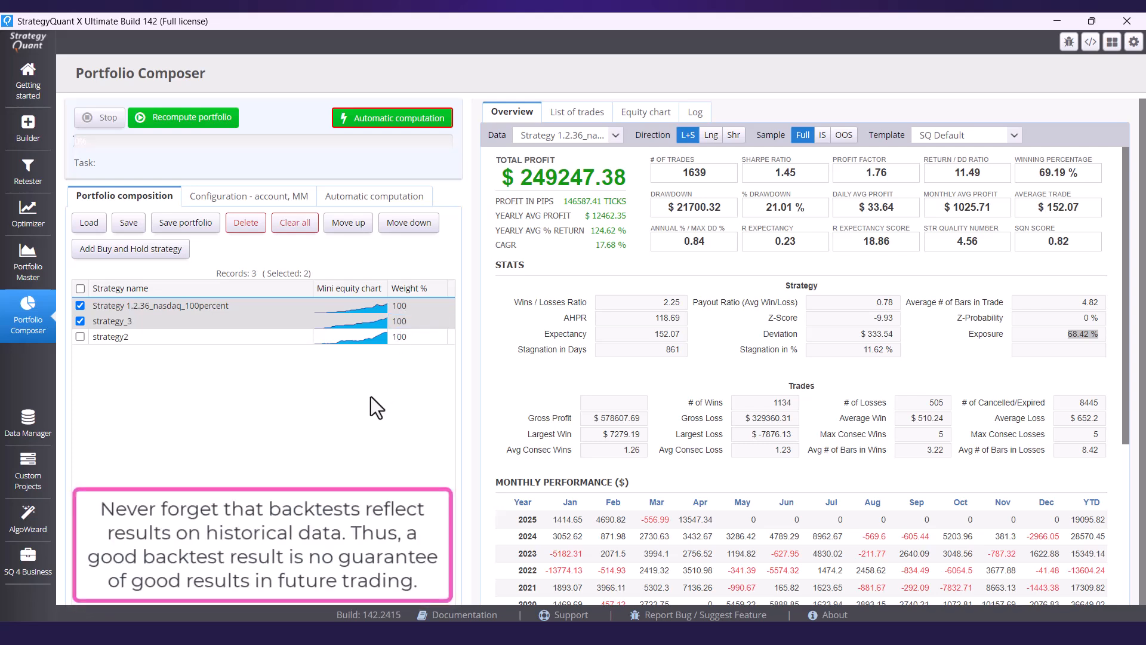
left_click(212, 139)
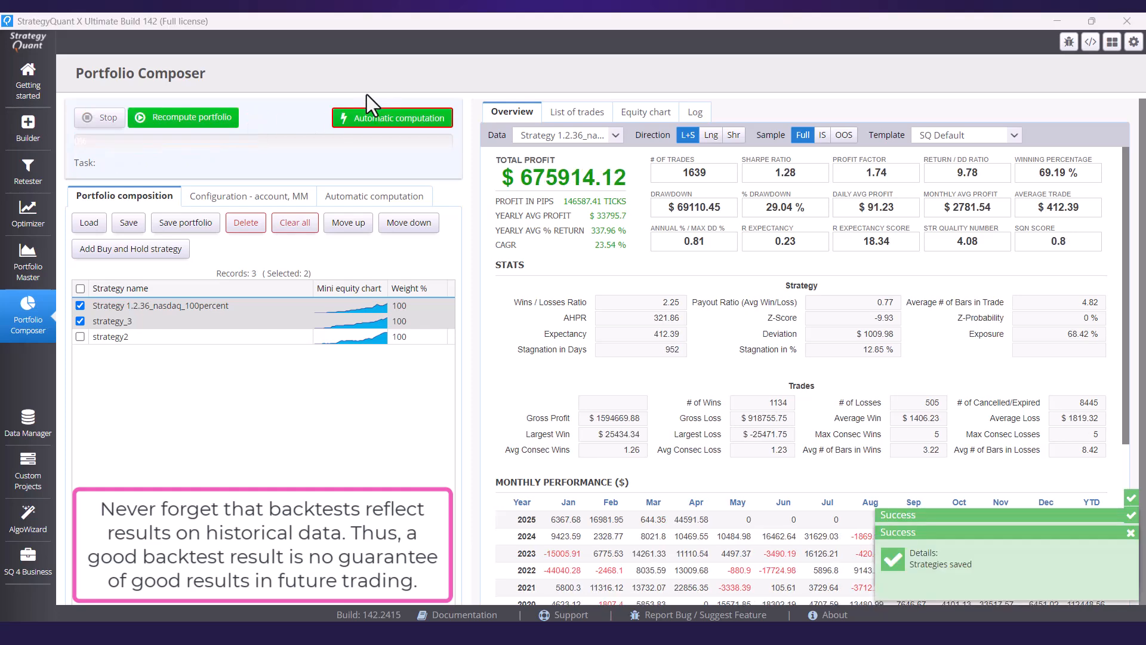
Review the whole portfolio's overview, and compare its equity chart using the Portfolio only and Portfolio data options.
left_click(613, 136)
left_click(601, 150)
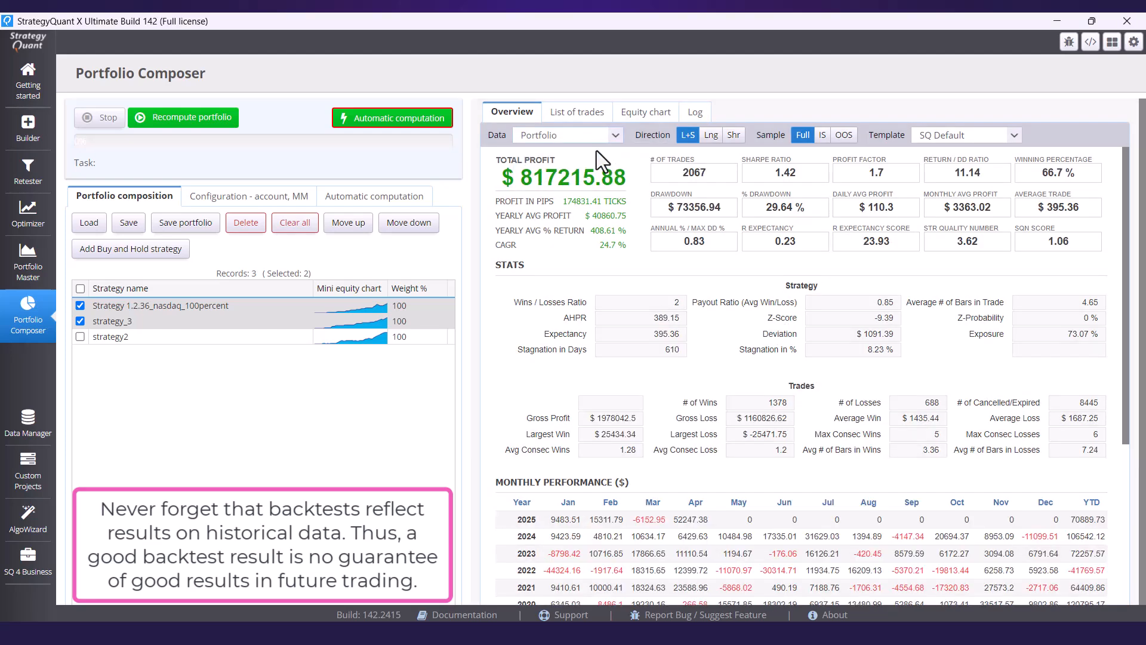
left_click(642, 113)
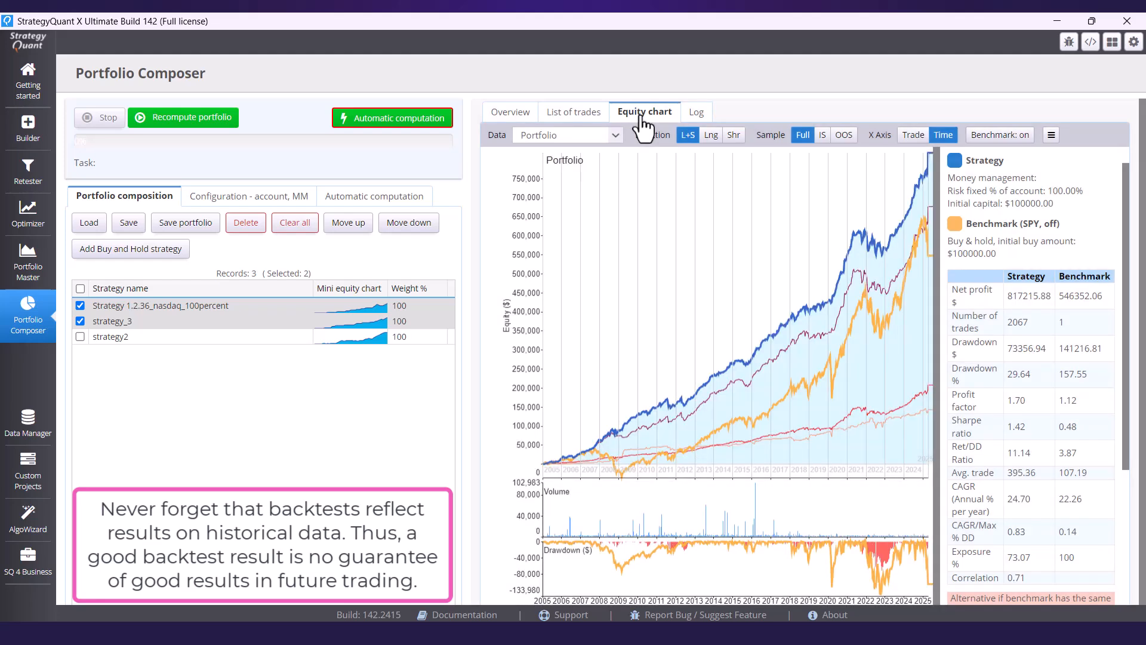
left_click(614, 137)
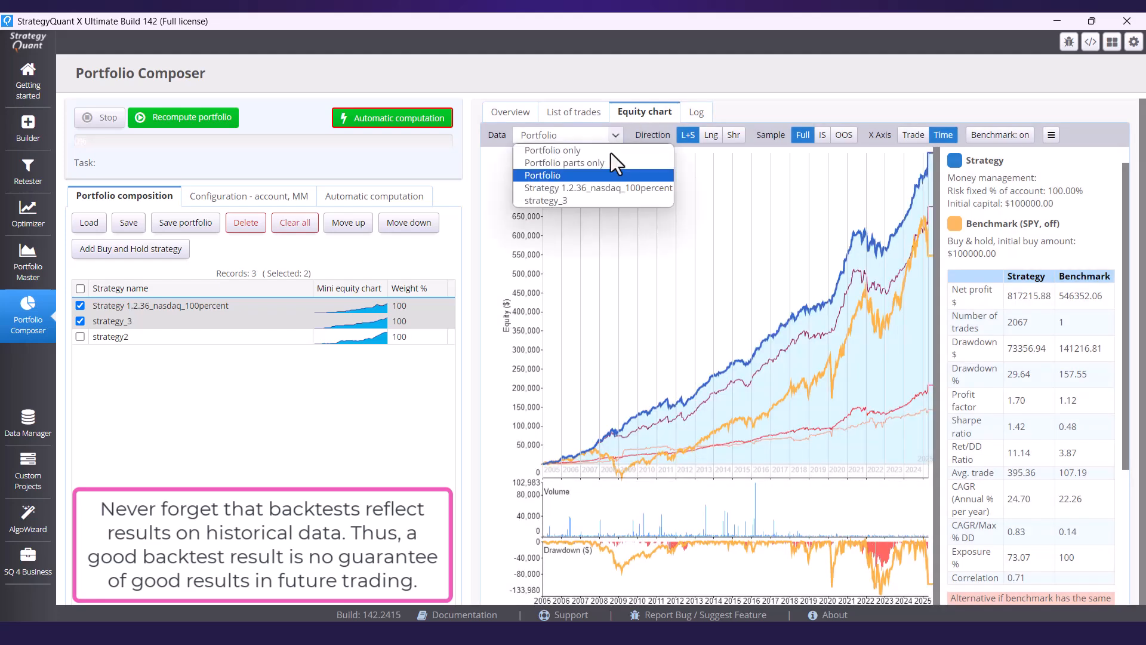
left_click(611, 153)
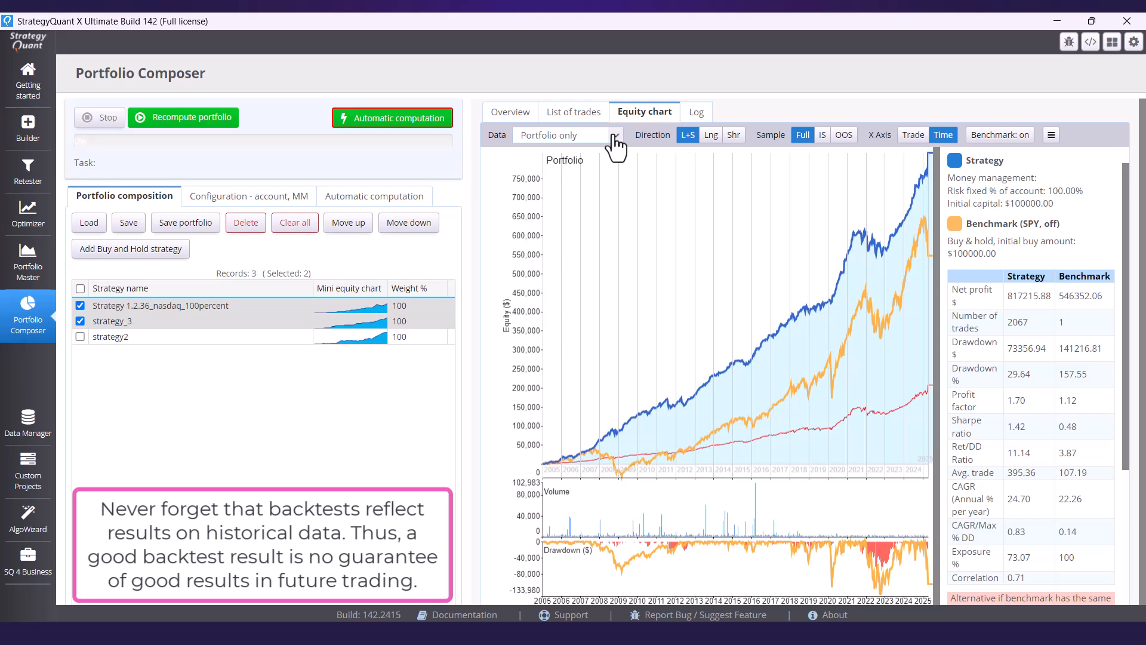
left_click(615, 142)
left_click(614, 174)
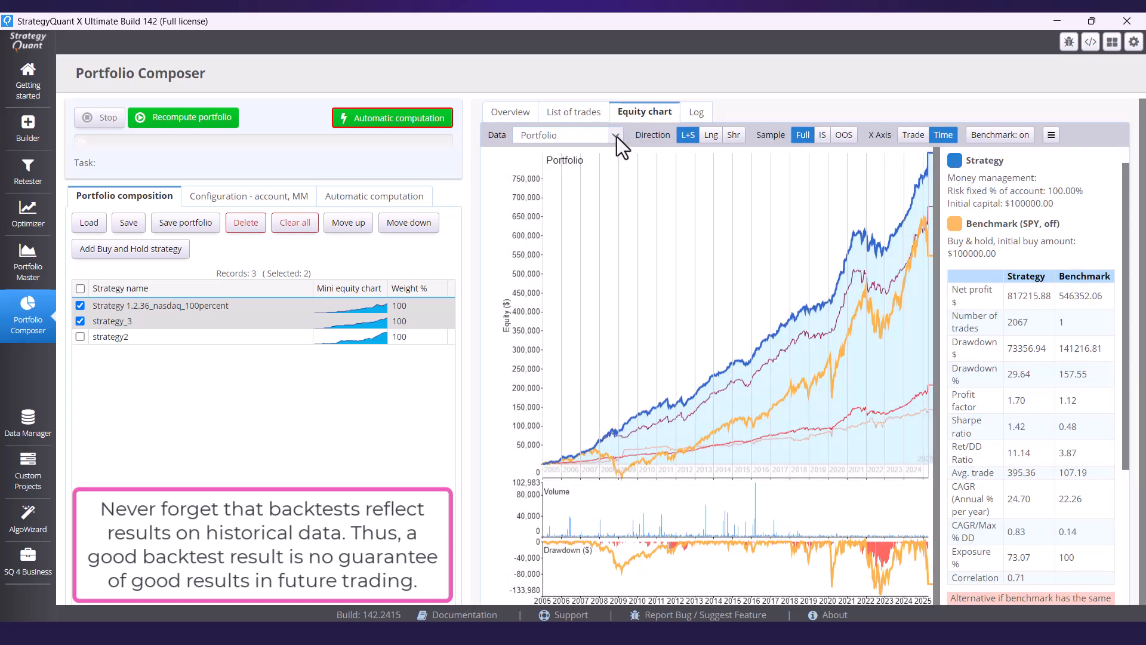
Compare the portfolio's equity chart using the Portfolio parts only and Portfolio only data options.
left_click(615, 139)
left_click(604, 161)
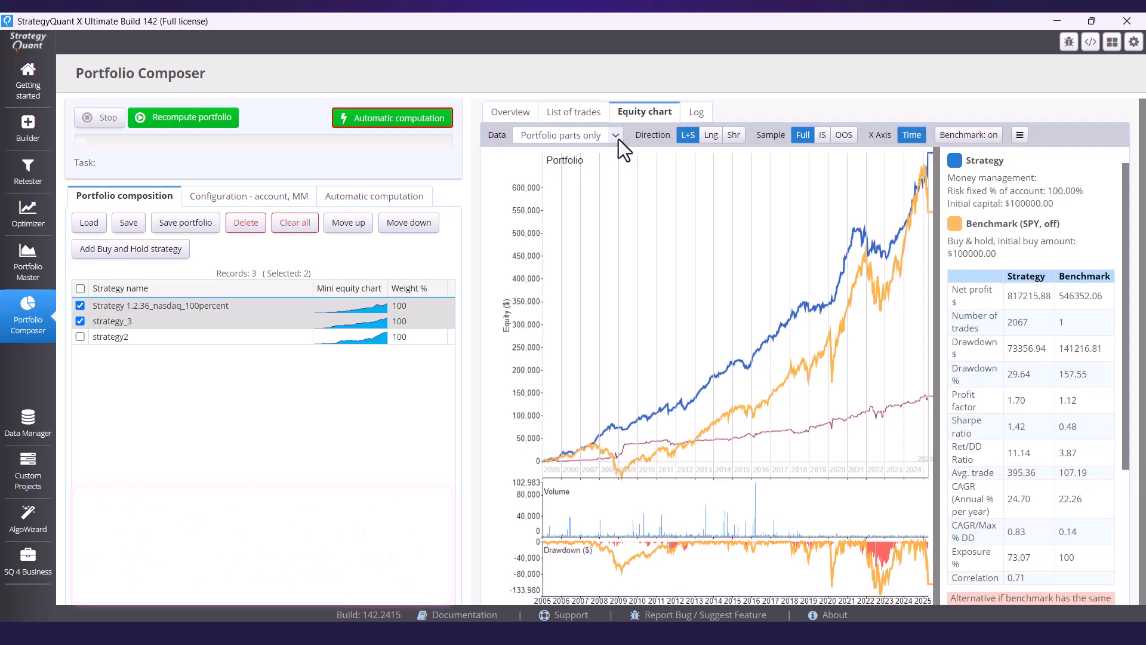
left_click(619, 138)
left_click(616, 150)
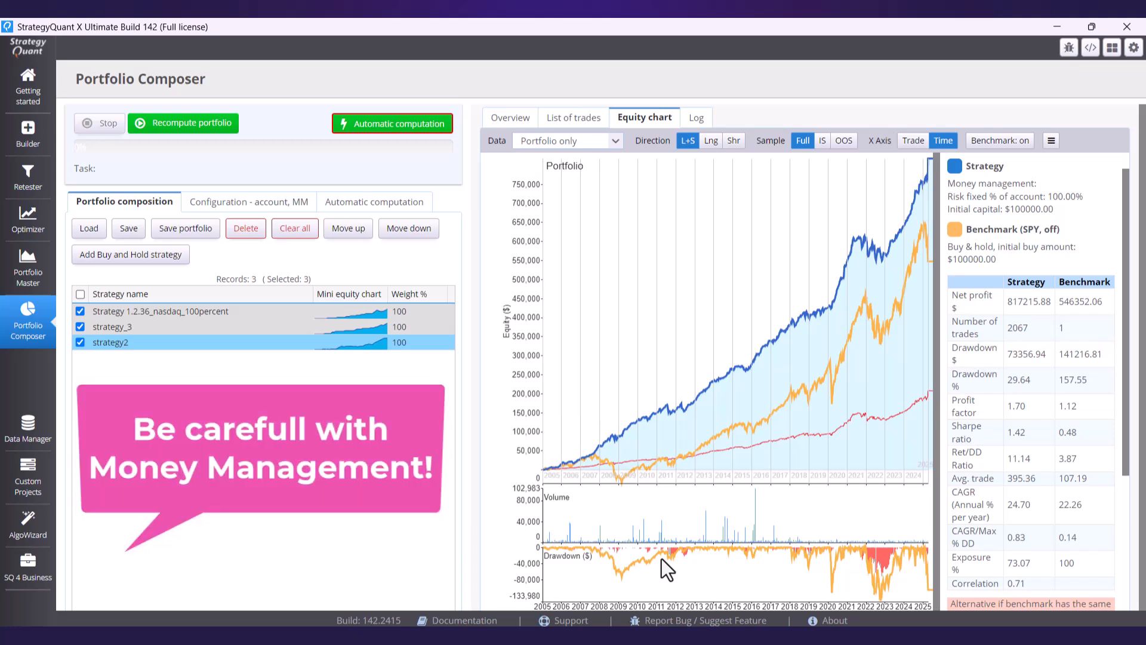
double_click(418, 345)
double_click(414, 312)
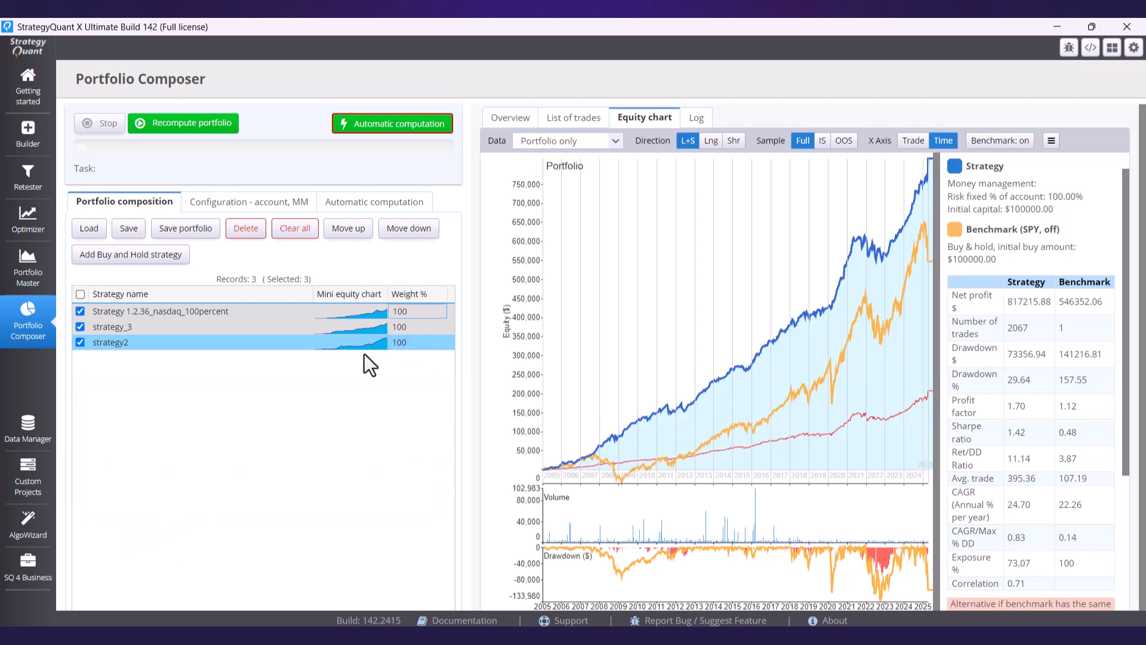
Switch to AlgoCloud and open the money management settings of Strategy 1.2.36_nasdaq_100percent, selecting its Risk in % value.
mouse_move(686, 634)
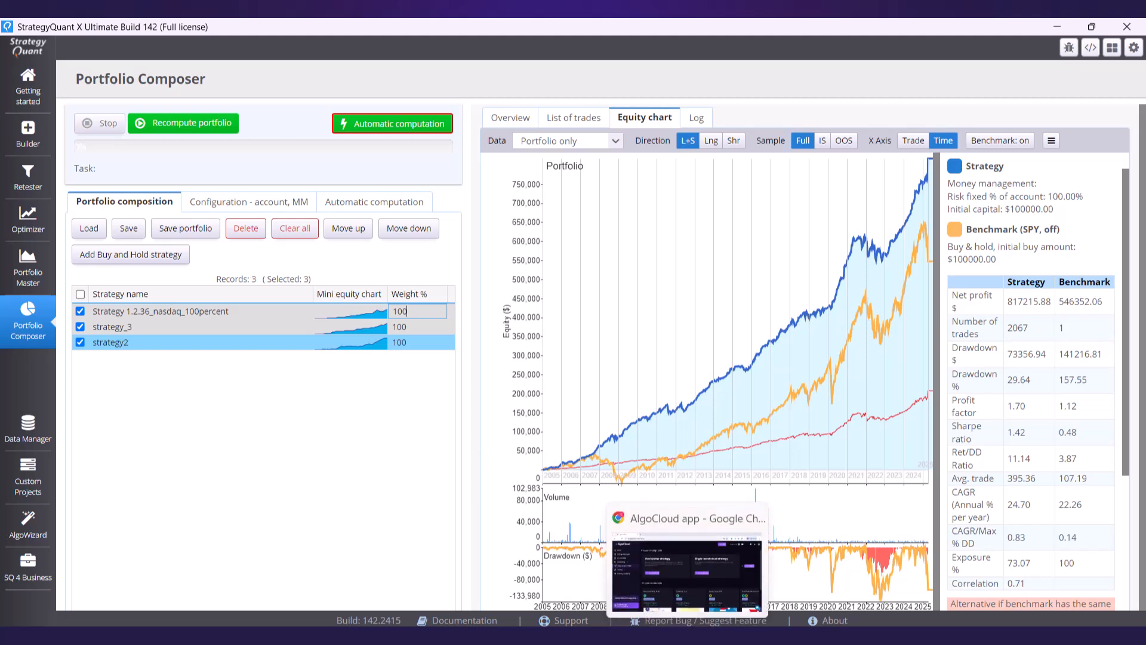
left_click(686, 570)
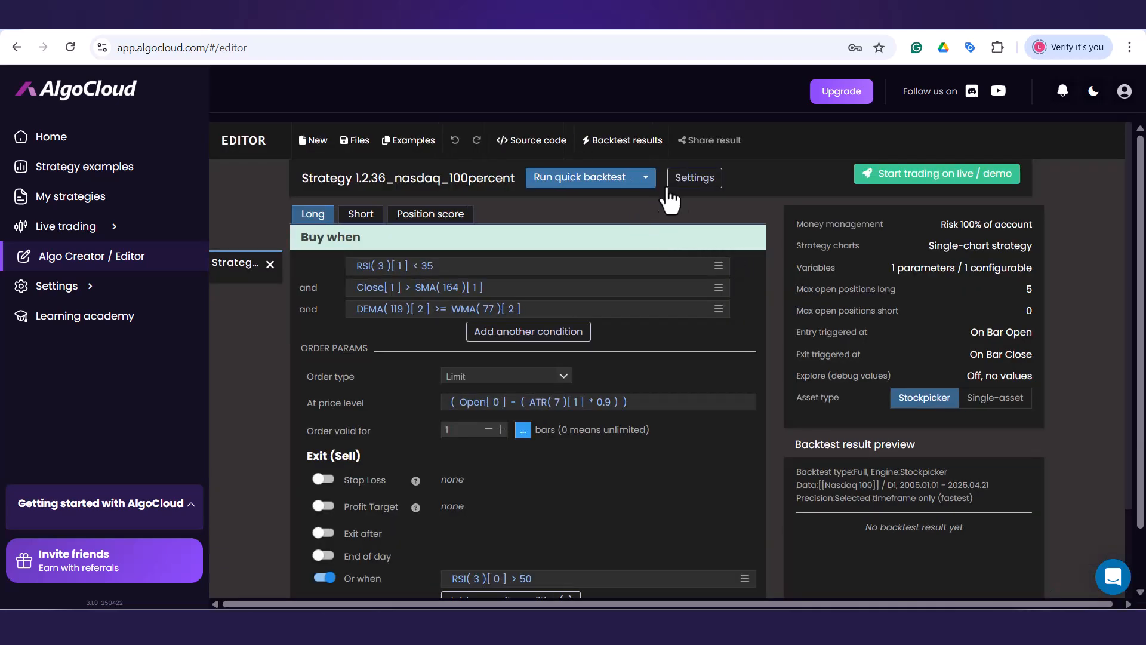
left_click(687, 179)
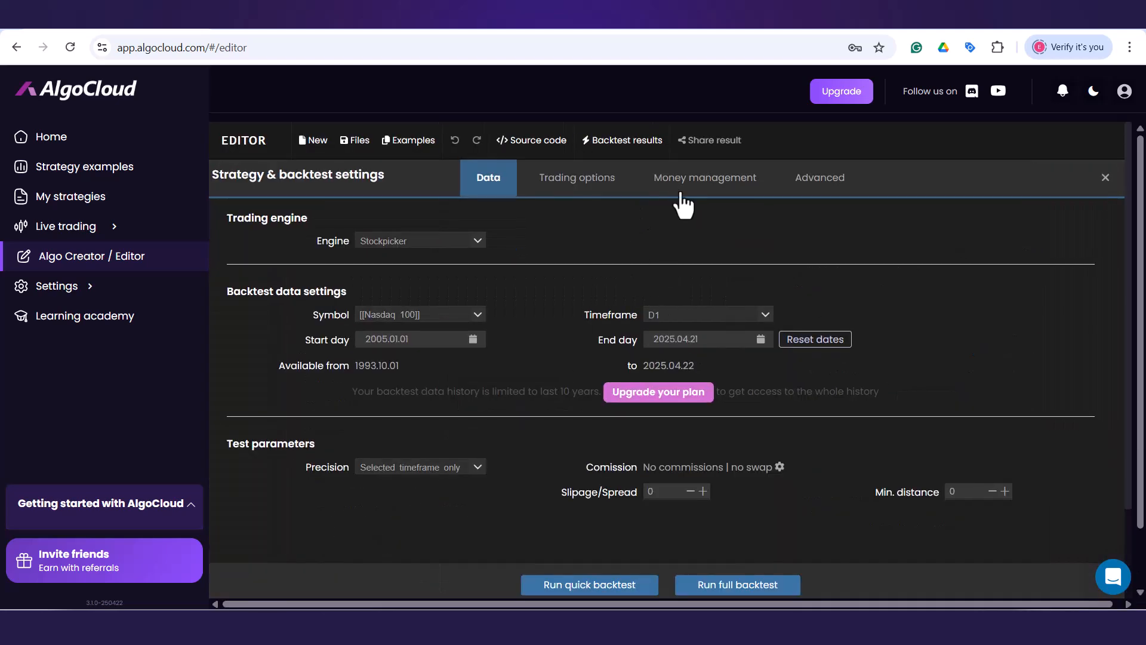
left_click(683, 191)
double_click(628, 323)
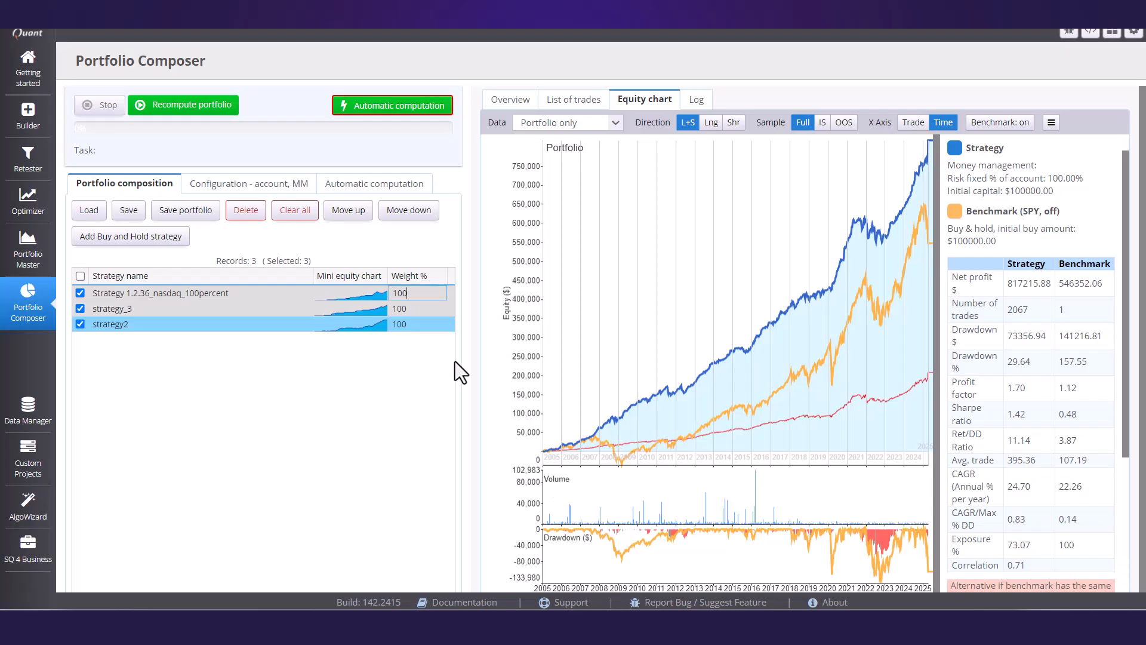
Return to StrategyQuant X's Portfolio Composer and set the weight of strategy_3 to 50% and strategy2 to 30%.
double_click(411, 293)
double_click(411, 309)
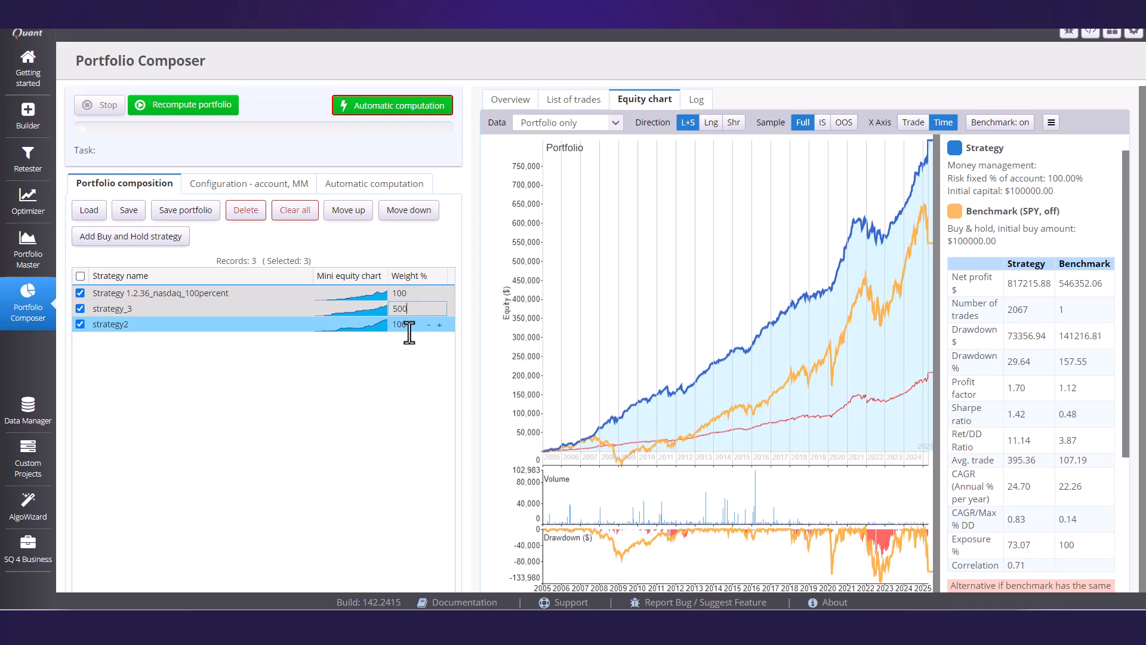
type("50")
double_click(410, 324)
type("30")
key("Return")
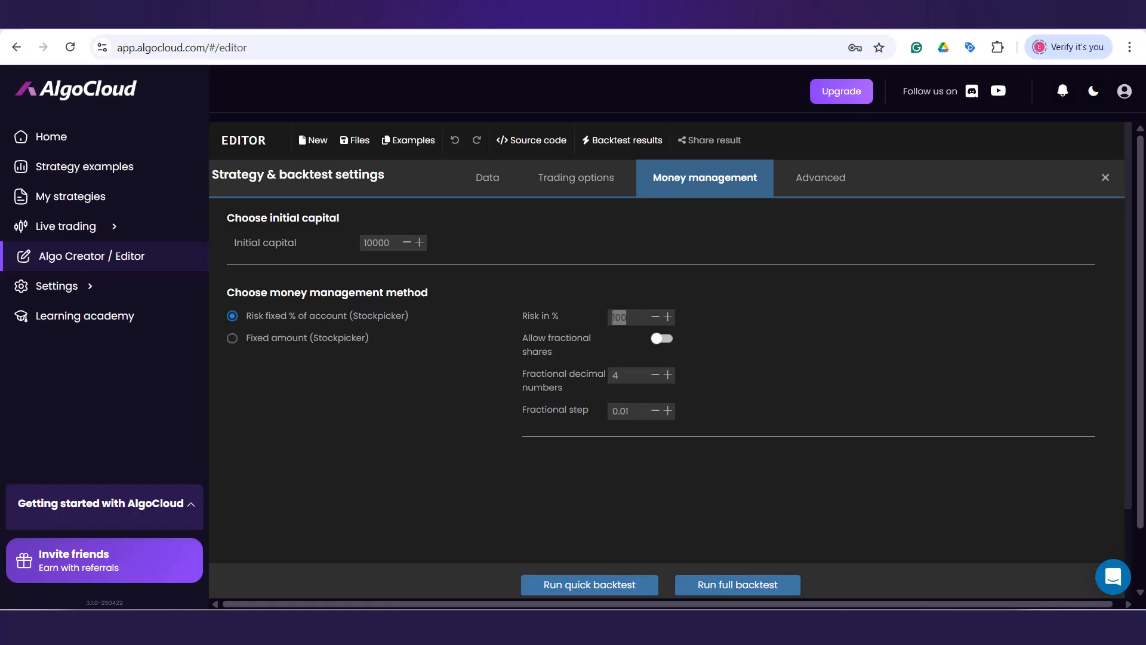
Switch to AlgoCloud and set Risk in % to 50, followed by 30, for the fixed-percentage money management method.
double_click(621, 317)
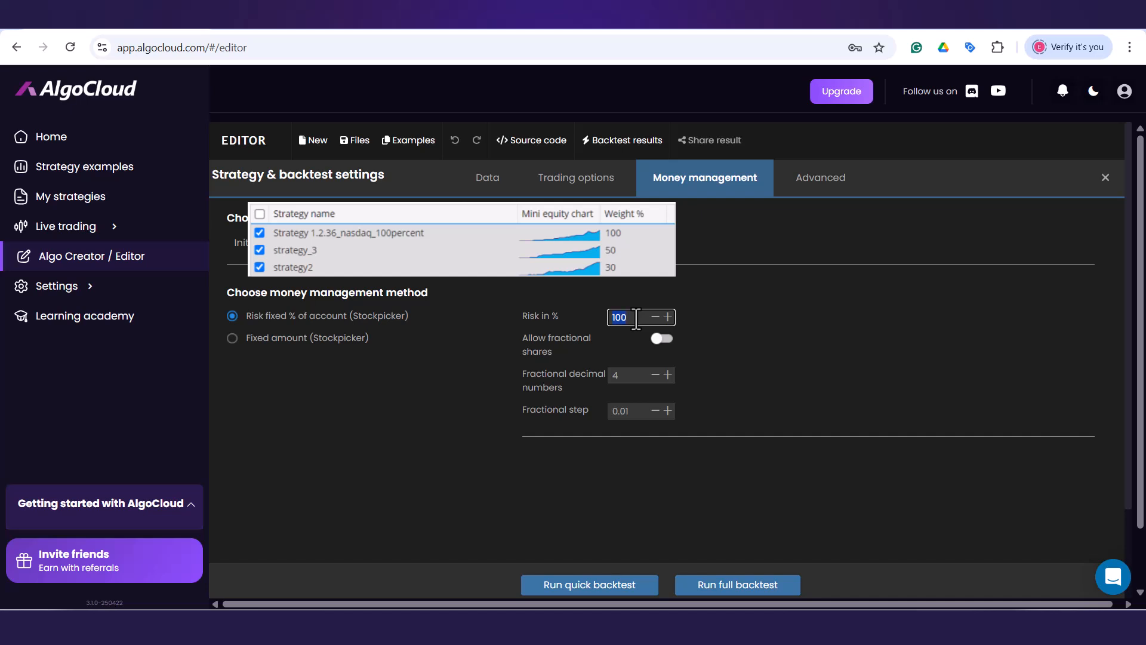
type("50")
double_click(637, 318)
type("30")
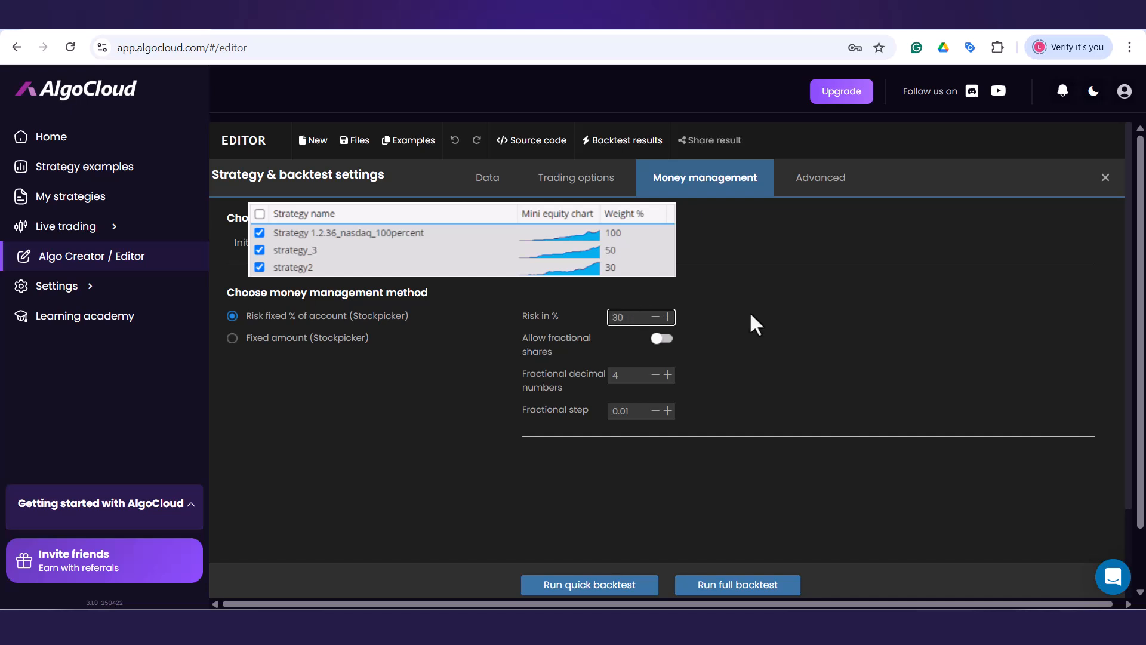